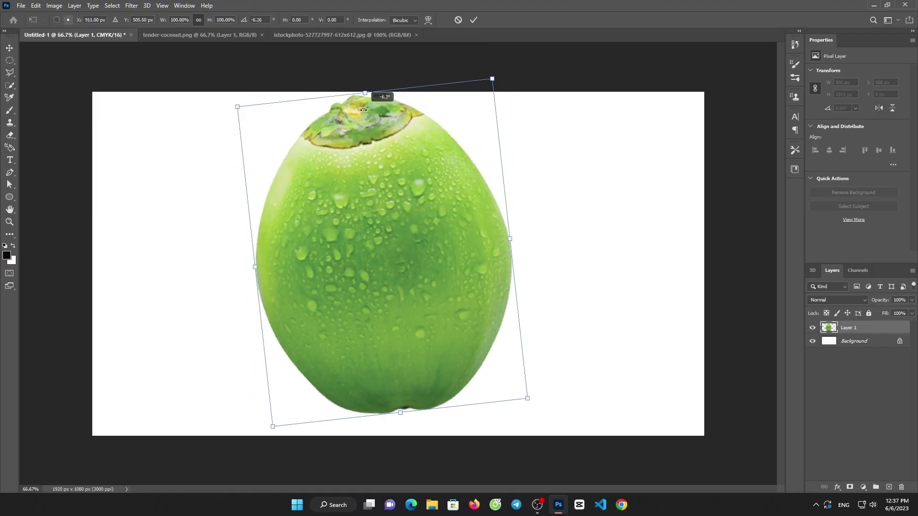
Step: Cancel the coconut's Free Transform and unlock the Background layer as Layer 0
mouse_move(384, 107)
mouse_down()
mouse_move(380, 93)
mouse_move(379, 145)
mouse_up()
drag(382, 240, 397, 214)
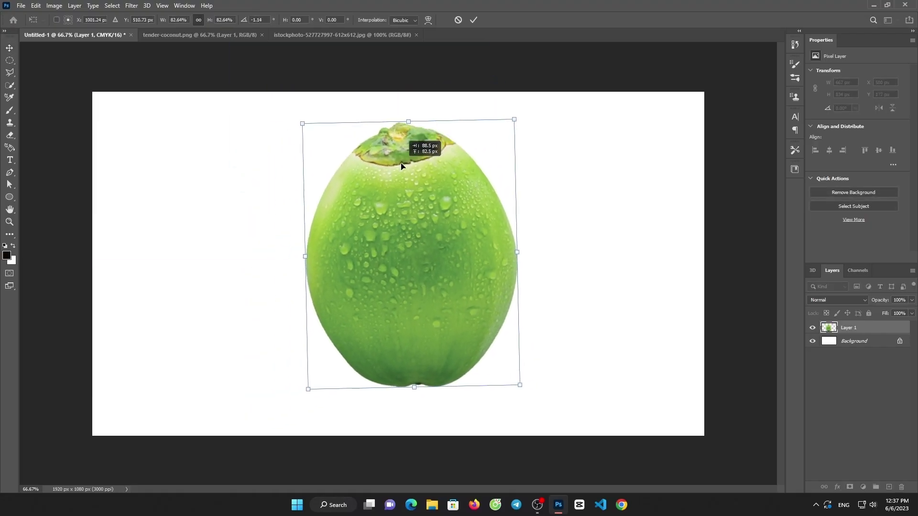
drag(390, 121, 396, 136)
click(458, 19)
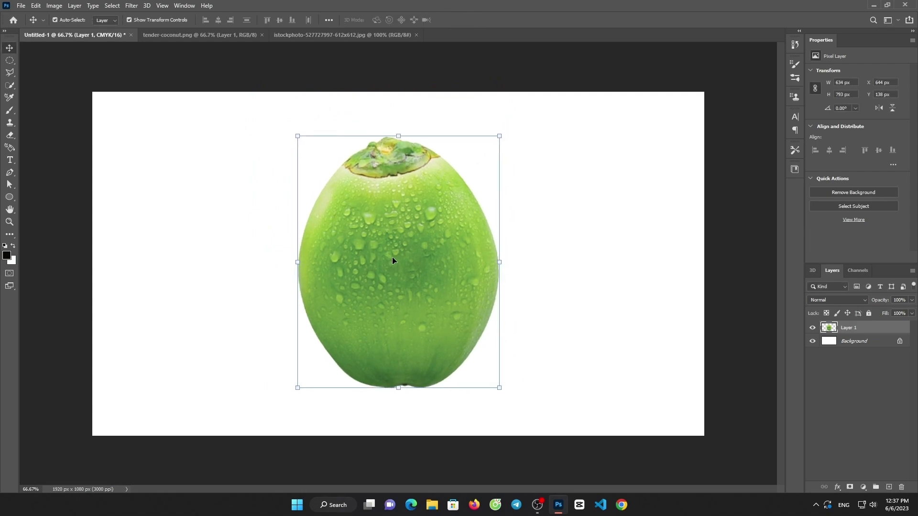
click(900, 341)
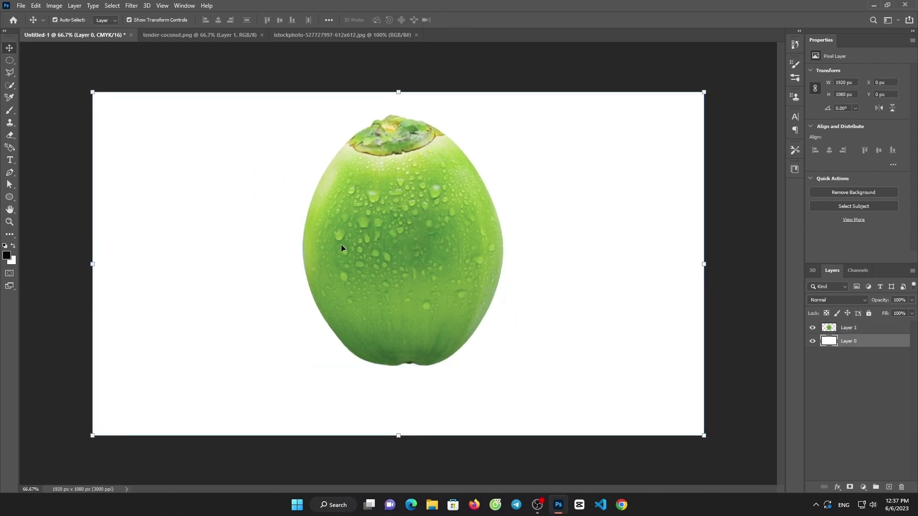
Step: Add Layer 2 and paint a large soft black brush spot left of the coconut
click(888, 487)
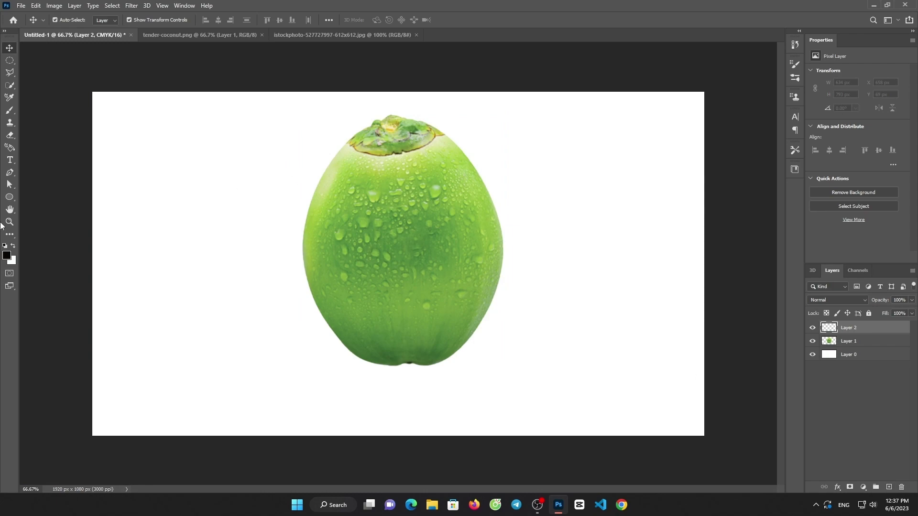
click(10, 111)
click(208, 224)
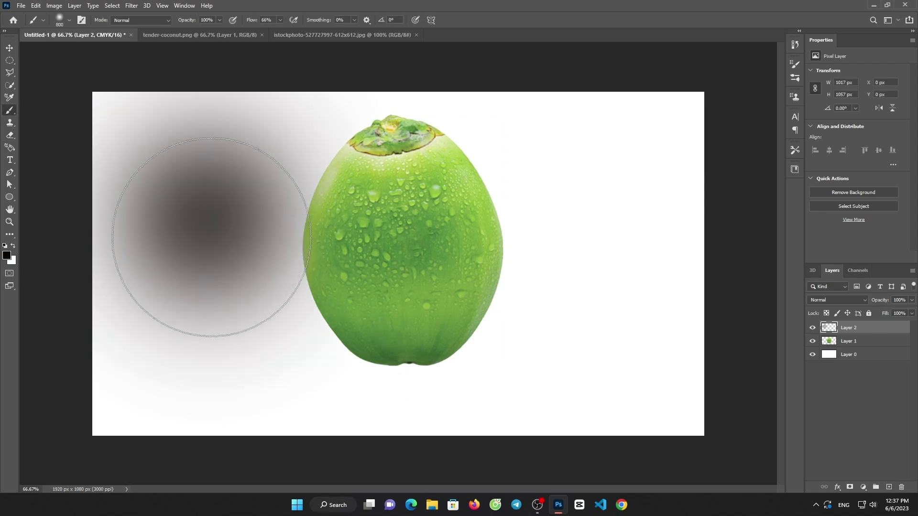
Step: Squash, stretch and move the black spot into a thin shadow beneath the coconut
click(10, 47)
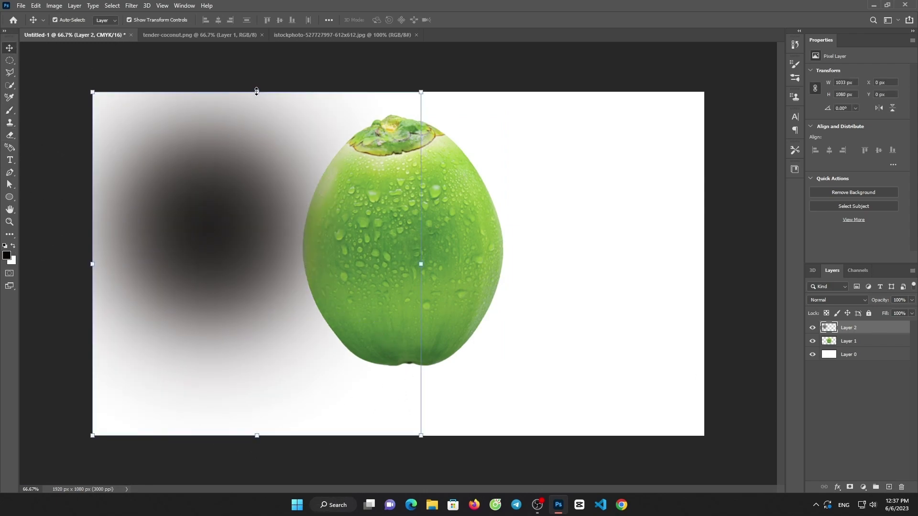
mouse_move(256, 92)
mouse_down()
mouse_move(257, 409)
mouse_move(463, 378)
mouse_move(445, 378)
mouse_move(425, 402)
mouse_up()
click(474, 19)
drag(314, 397, 162, 393)
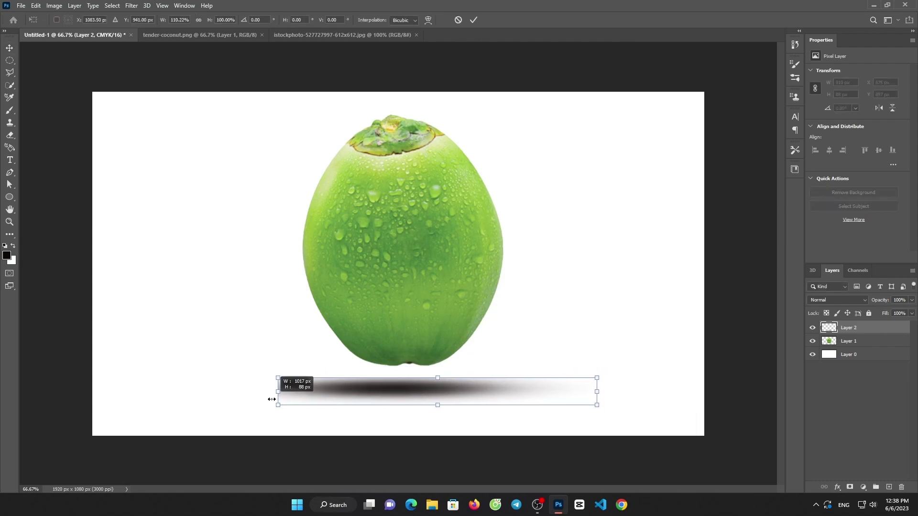
mouse_move(242, 384)
mouse_down()
mouse_move(359, 381)
mouse_move(351, 379)
mouse_up()
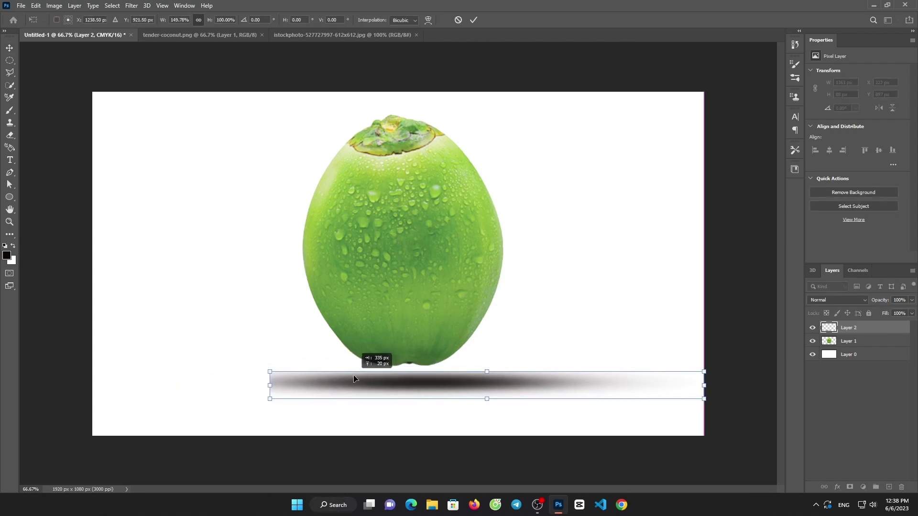
click(477, 20)
drag(459, 329, 462, 334)
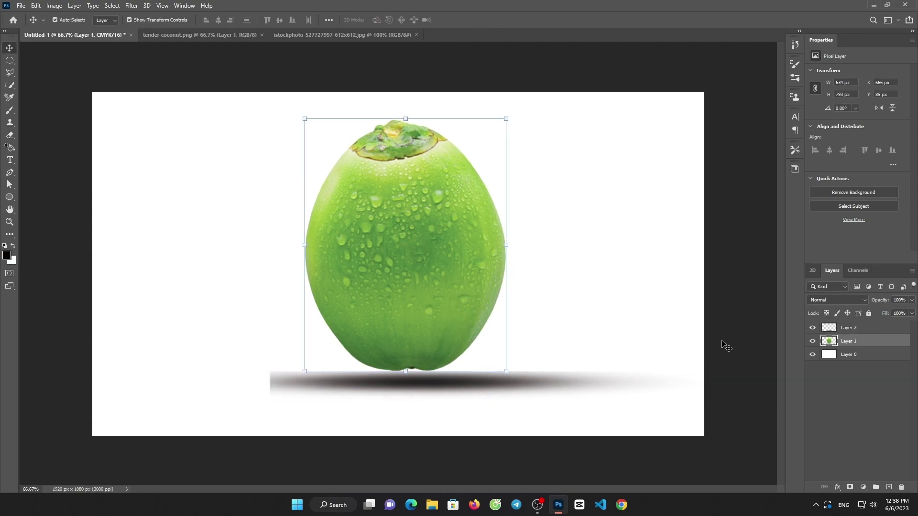
Step: Delete the first shadow layer and paint an 800px soft black spot on a fresh layer
click(418, 384)
key(Delete)
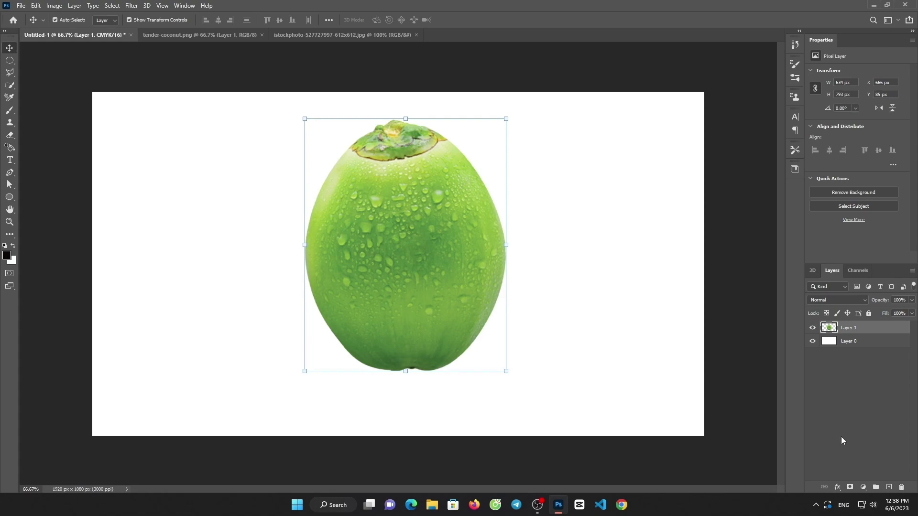
click(887, 487)
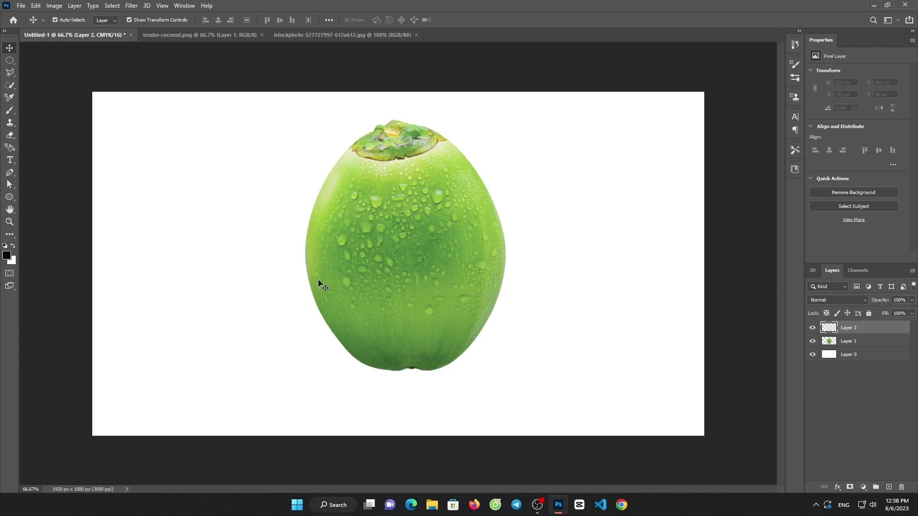
click(16, 111)
click(405, 273)
Step: Free Transform the spot into a wide, flat shadow strip under the coconut
click(10, 49)
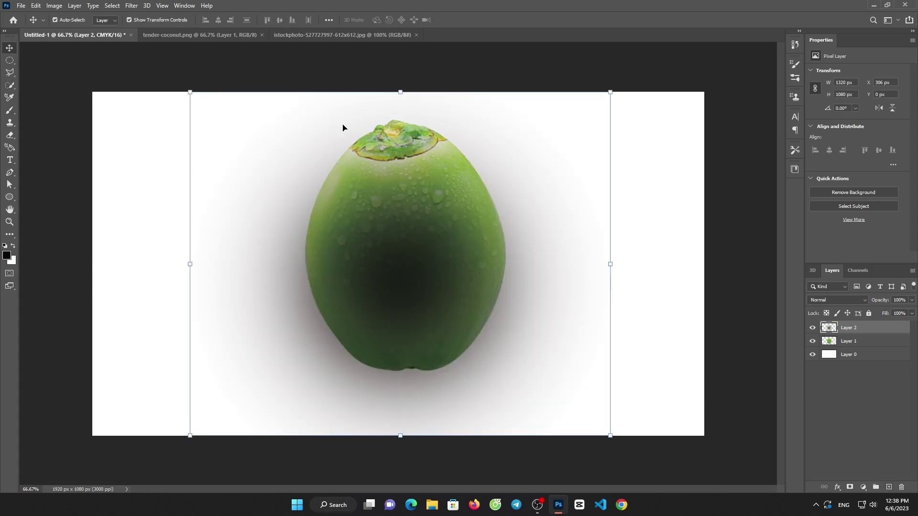
mouse_move(398, 91)
mouse_down()
mouse_move(418, 421)
mouse_move(428, 383)
mouse_move(416, 399)
mouse_up()
click(474, 20)
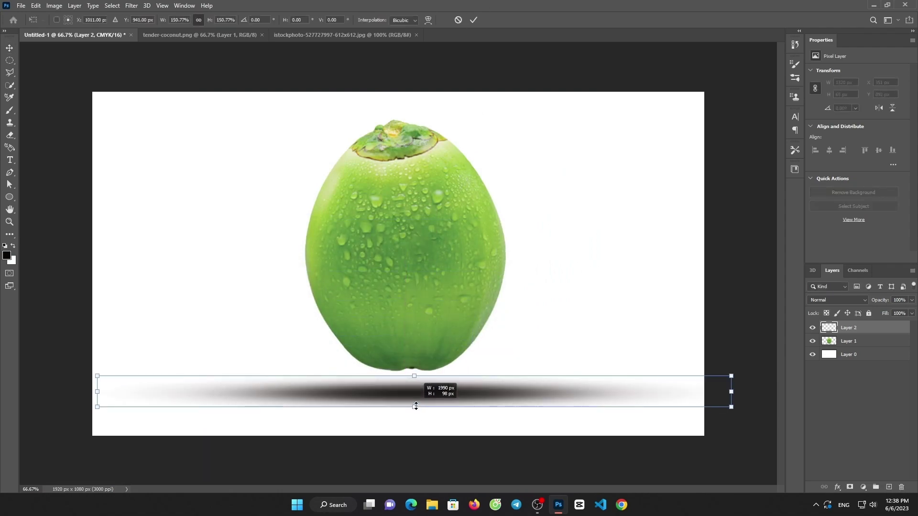
click(469, 24)
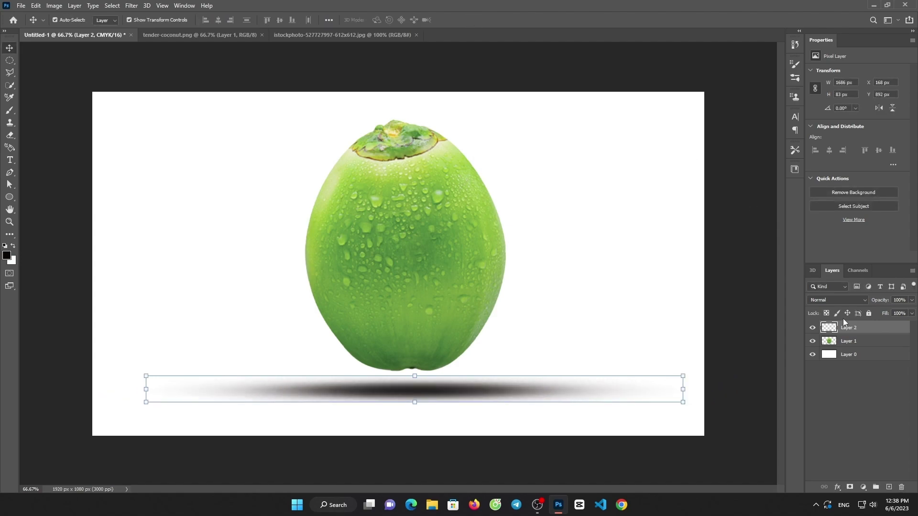
ctrl+click(453, 272)
Step: Duplicate the coconut layer, flip the copy vertically and place it below the shadow
key(ctrl+j)
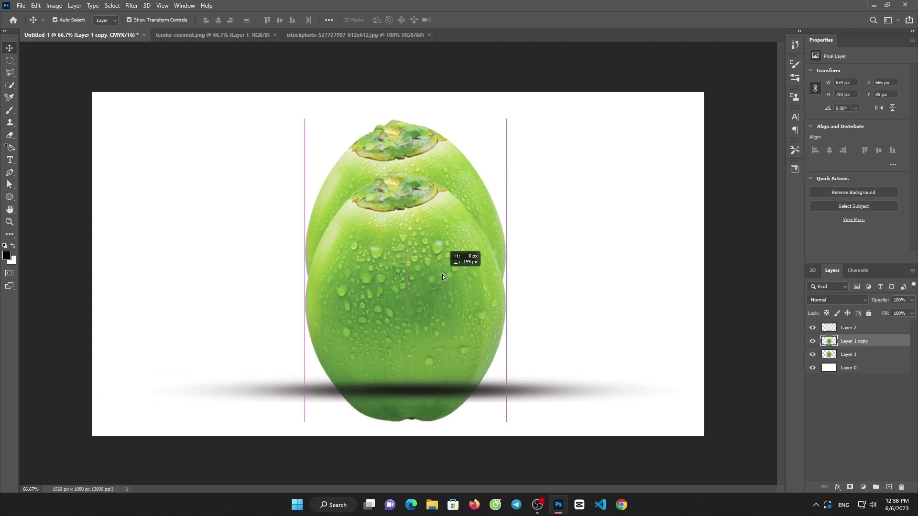
drag(440, 235, 435, 244)
right_click(435, 229)
click(460, 234)
key(ctrl+t)
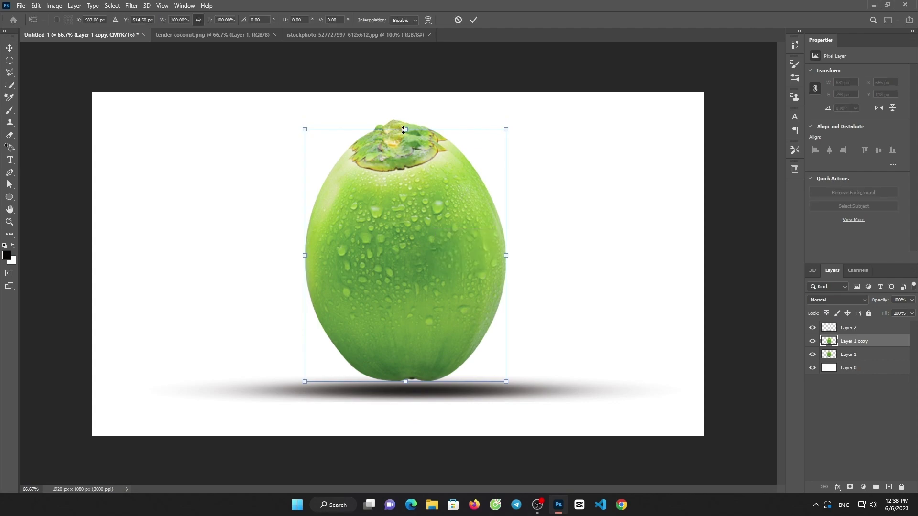
right_click(404, 129)
click(438, 300)
drag(438, 219, 443, 426)
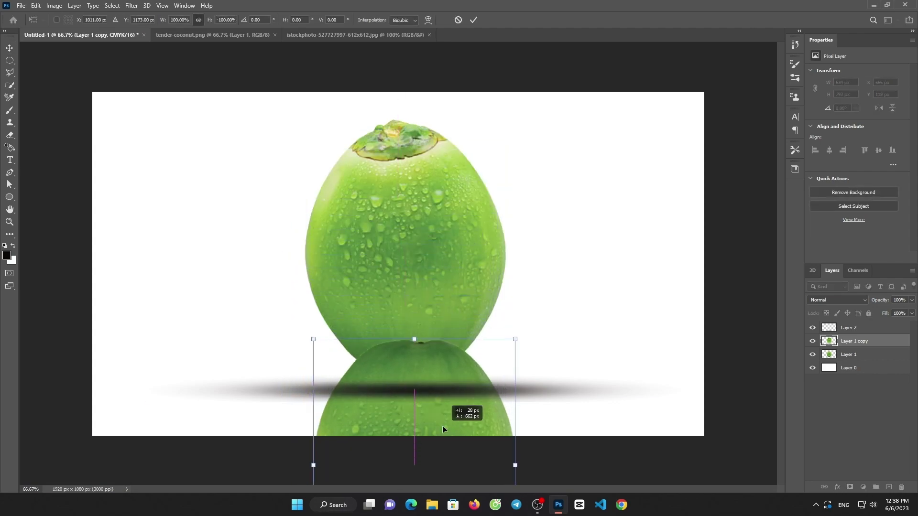
drag(419, 359, 416, 412)
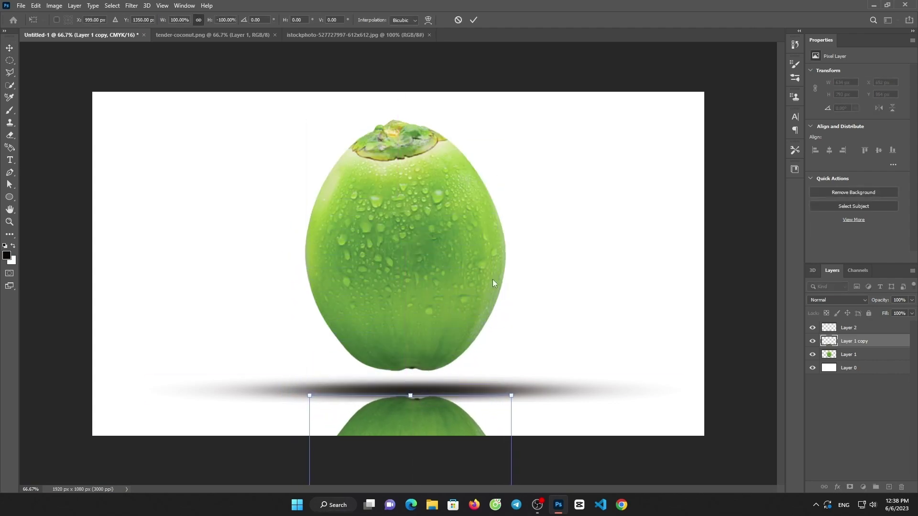
click(473, 19)
Step: Fade the reflection to 37% opacity and move the coconut layer to the top
click(855, 301)
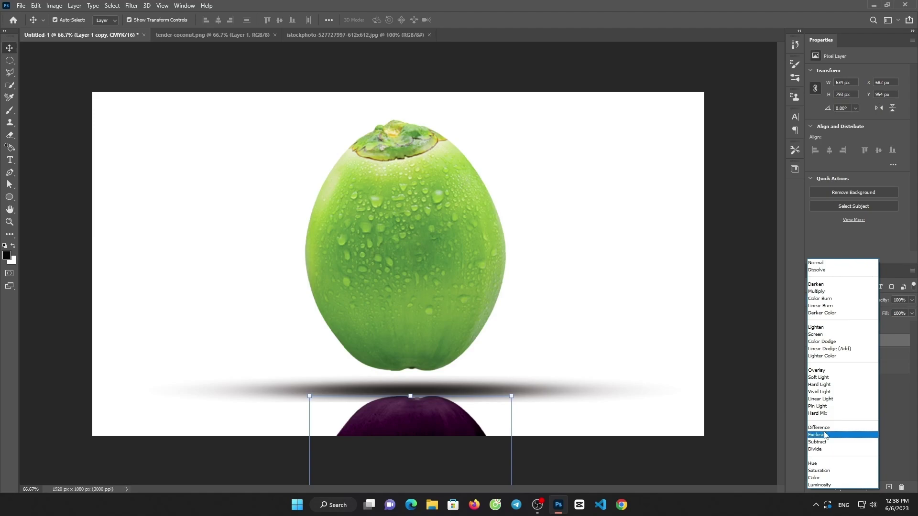
click(914, 389)
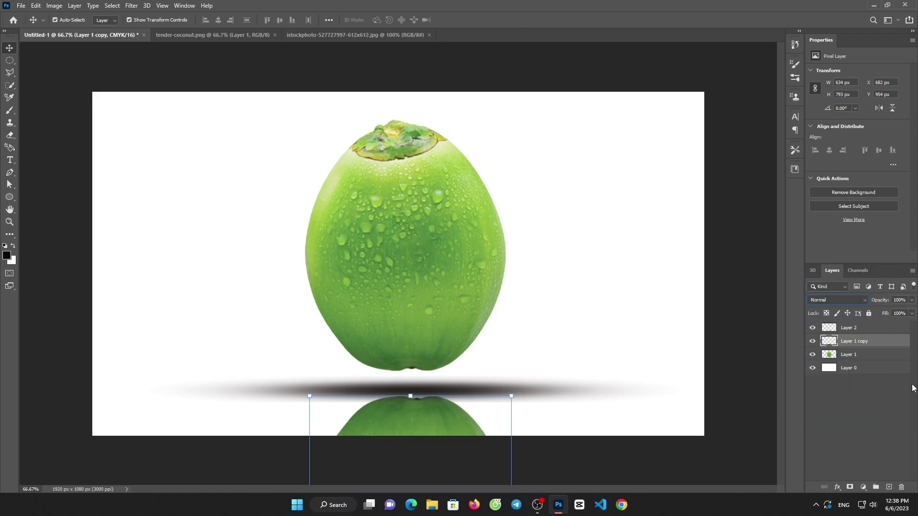
drag(908, 310, 883, 313)
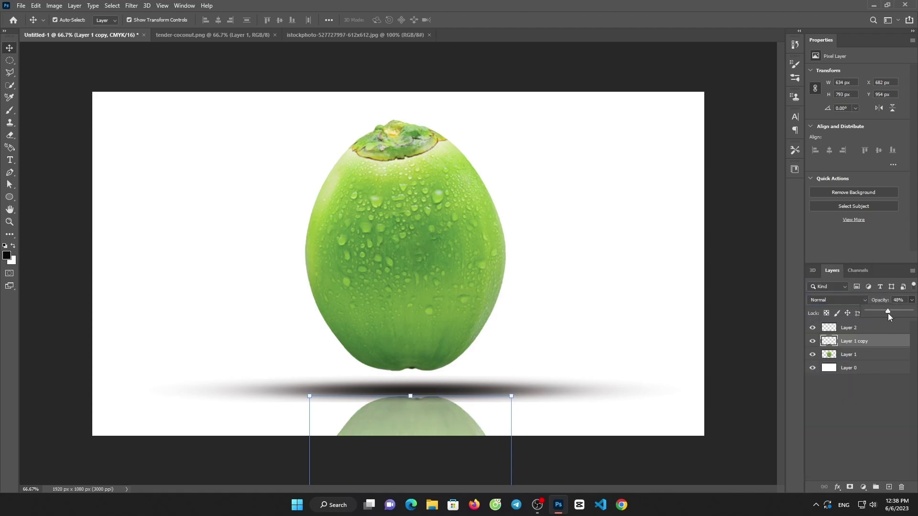
click(896, 440)
click(867, 328)
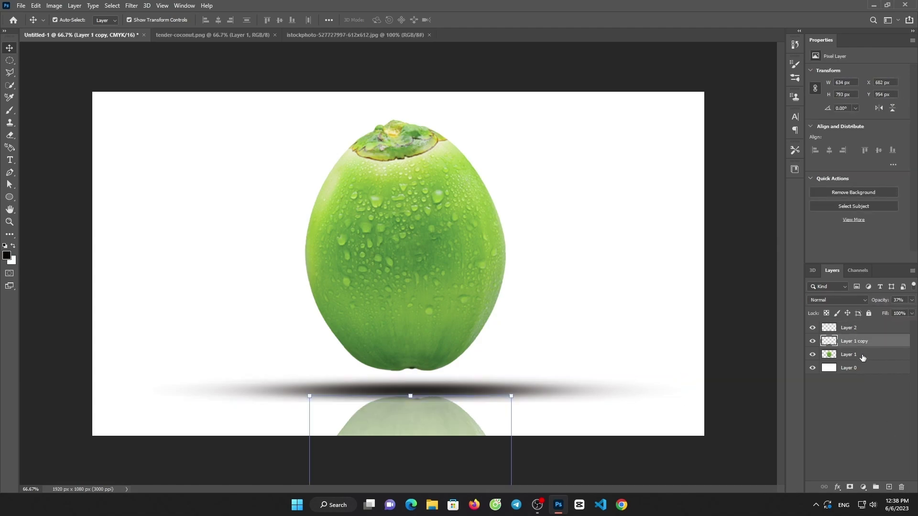
drag(856, 354, 864, 325)
click(862, 392)
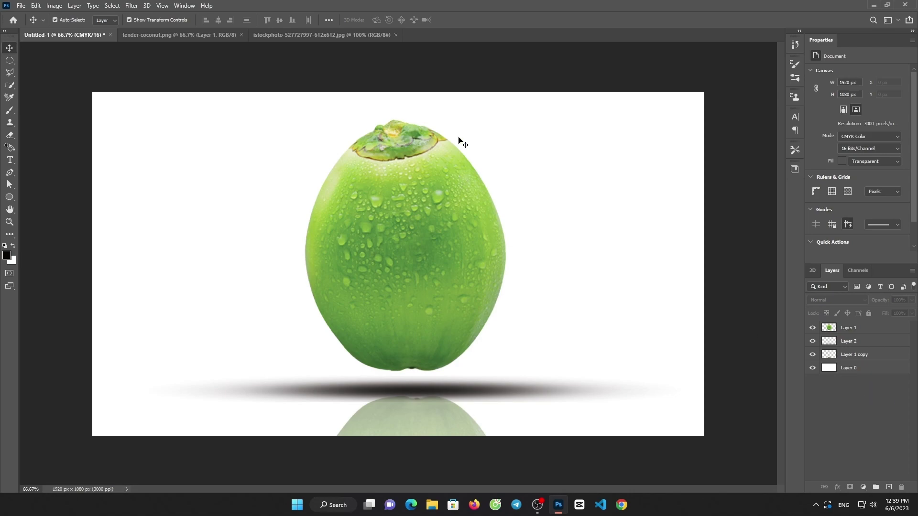
Step: Draw a Pen path around the coconut's upper part and convert it to a selection
click(11, 173)
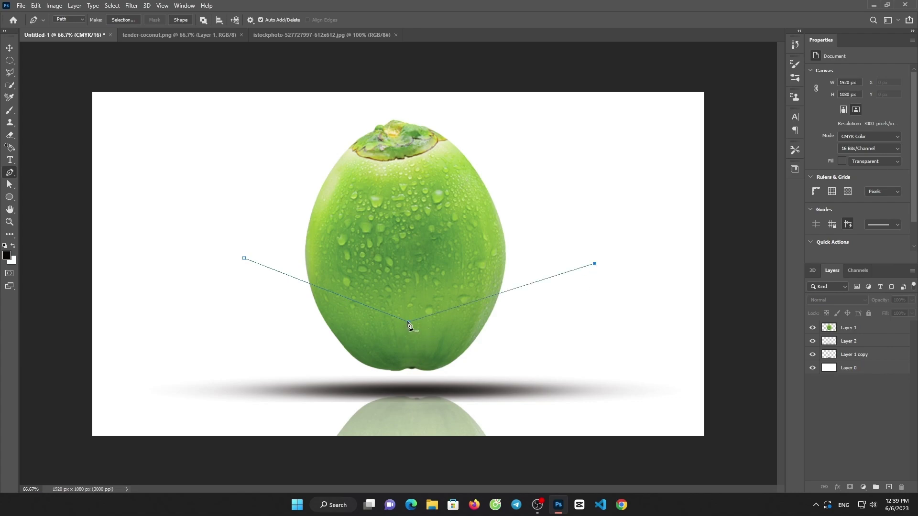
click(409, 324)
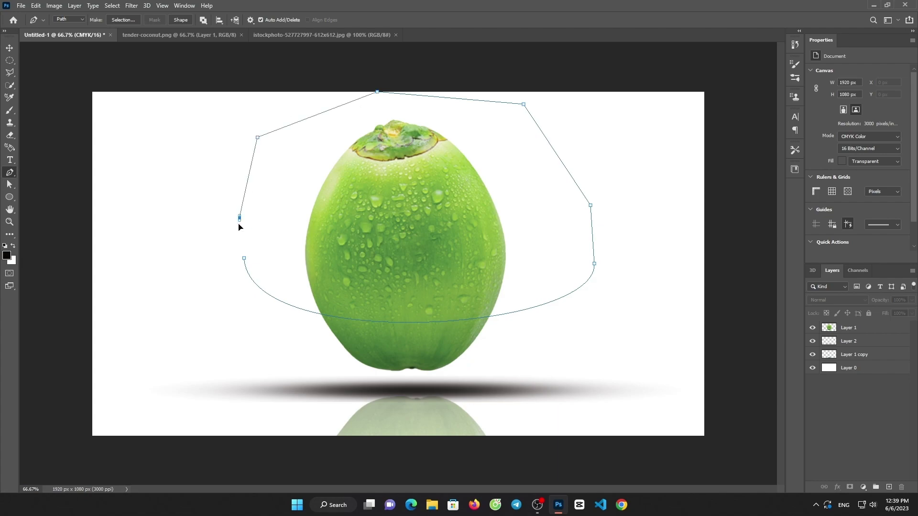
right_click(248, 184)
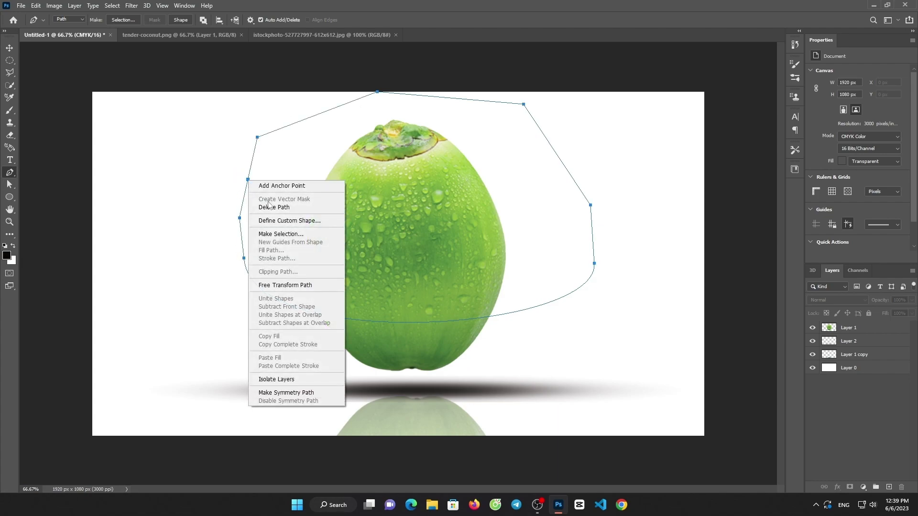
click(277, 236)
click(506, 134)
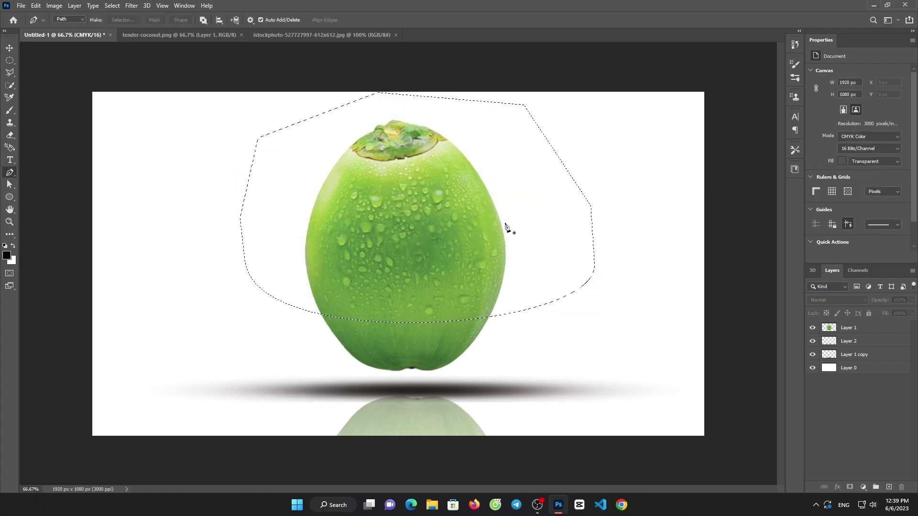
Step: Cut the coconut top, paste it onto Layer 3 and lift it above the bottom slice
click(37, 5)
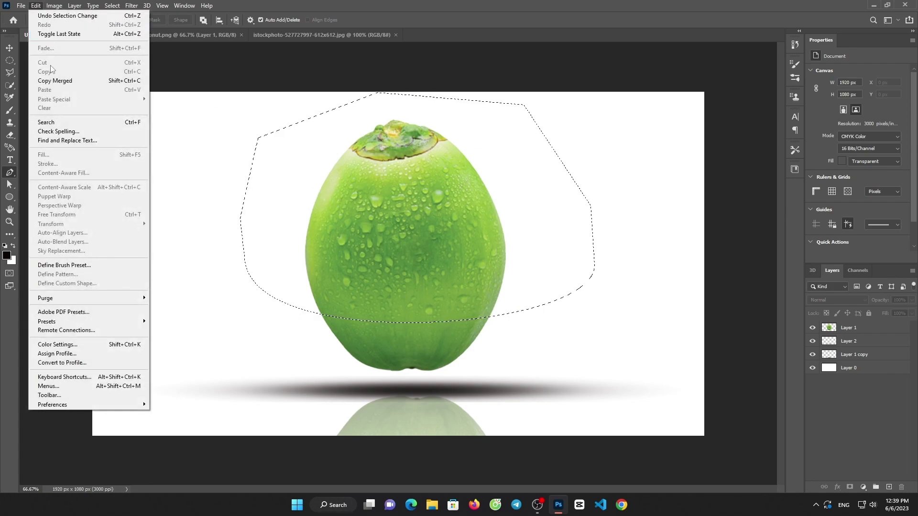
click(851, 328)
click(36, 6)
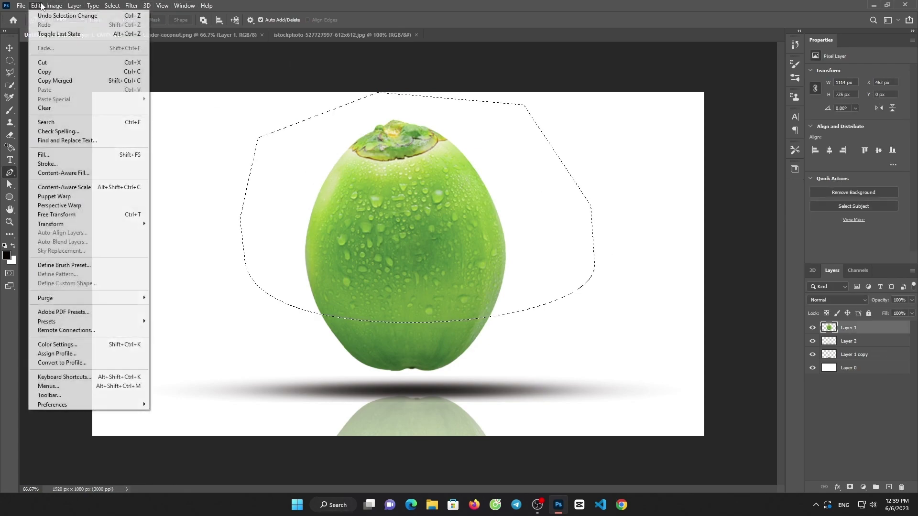
click(56, 62)
click(889, 487)
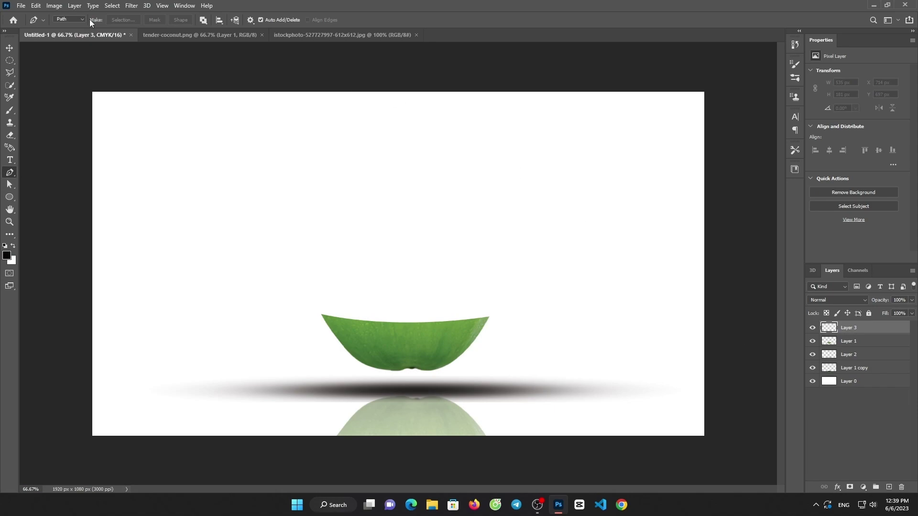
click(41, 6)
click(47, 89)
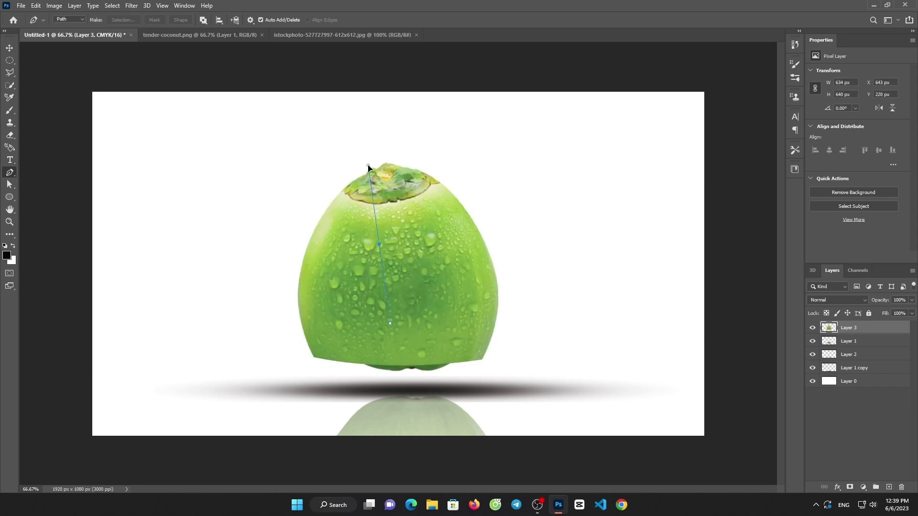
click(376, 177)
key(v)
drag(363, 270, 369, 180)
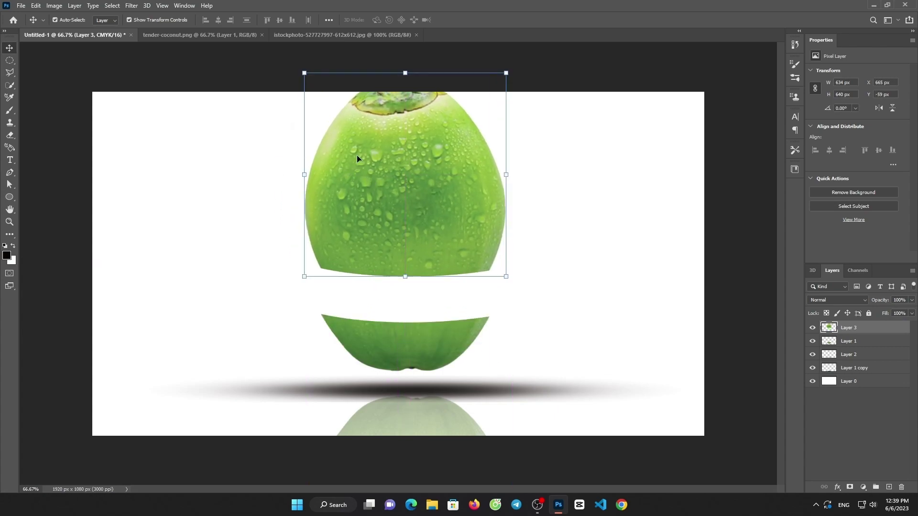
Step: Add a new layer and make a Pen-path selection around the coconut top
click(886, 484)
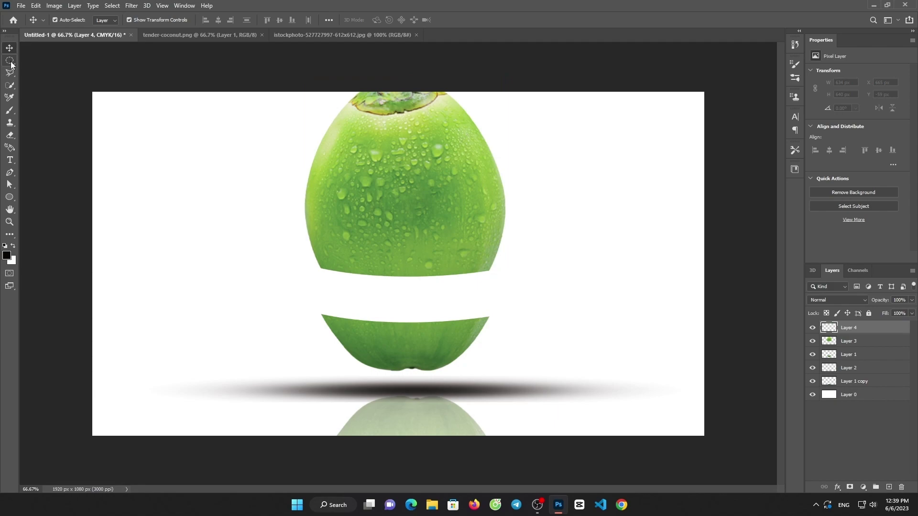
click(10, 61)
right_click(10, 172)
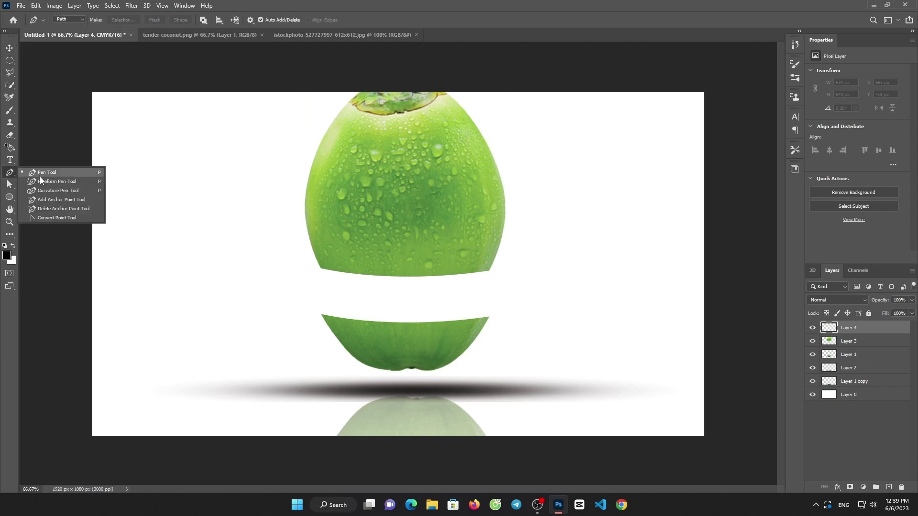
click(40, 176)
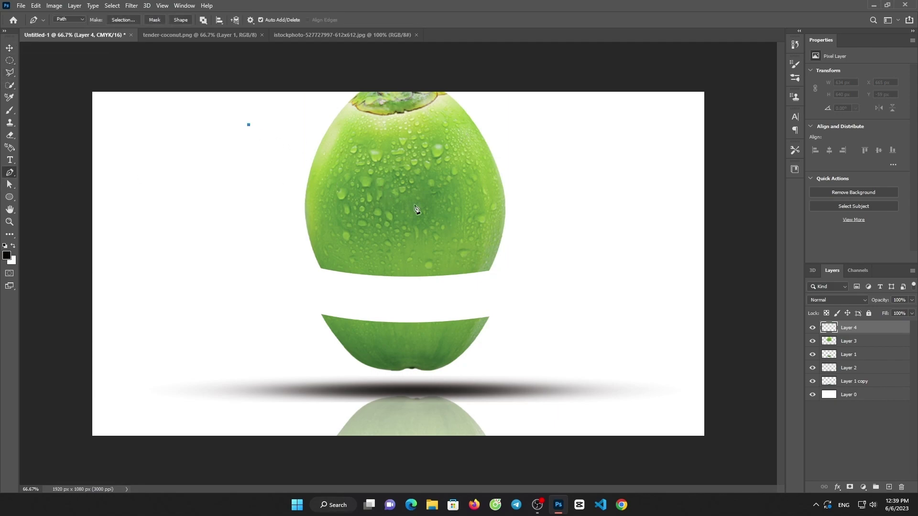
drag(415, 206, 415, 205)
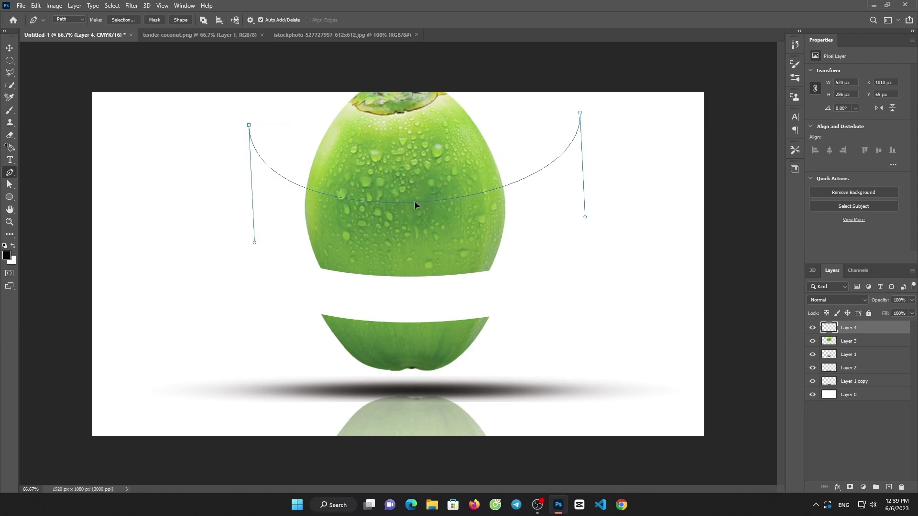
click(572, 65)
click(356, 61)
click(259, 77)
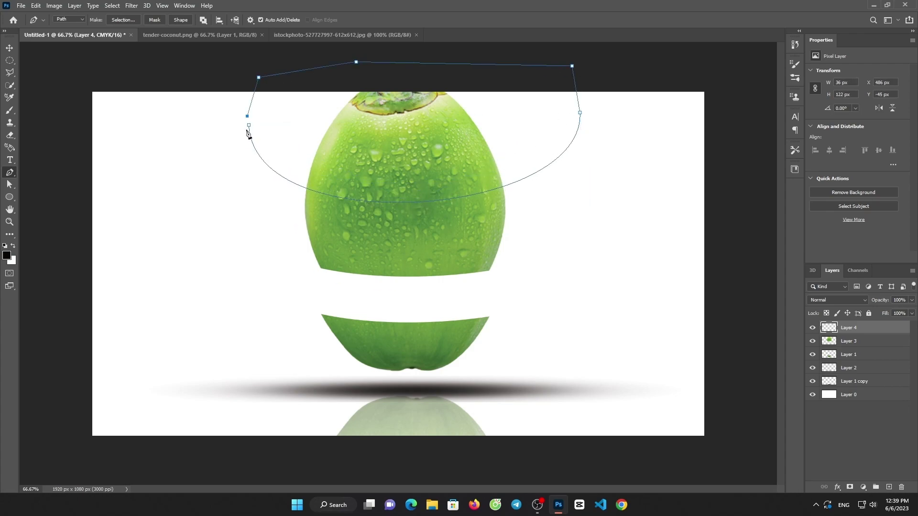
right_click(248, 115)
click(273, 164)
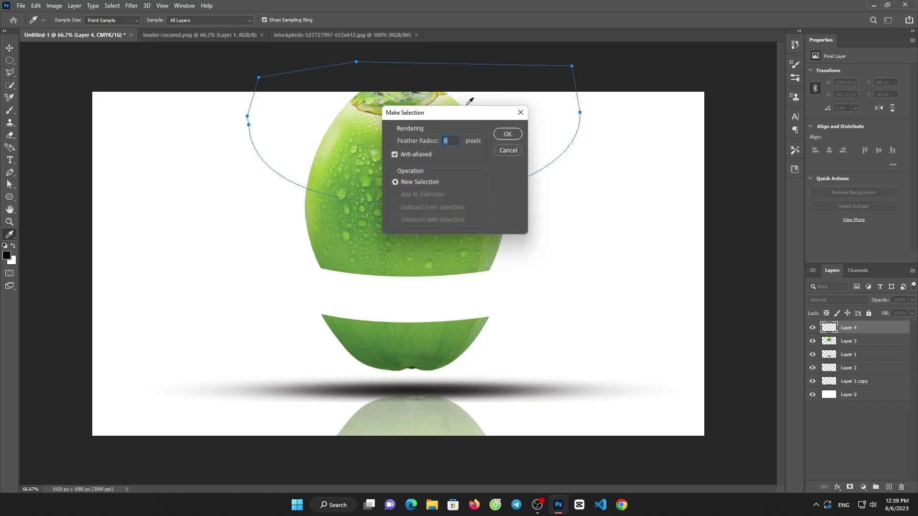
click(506, 136)
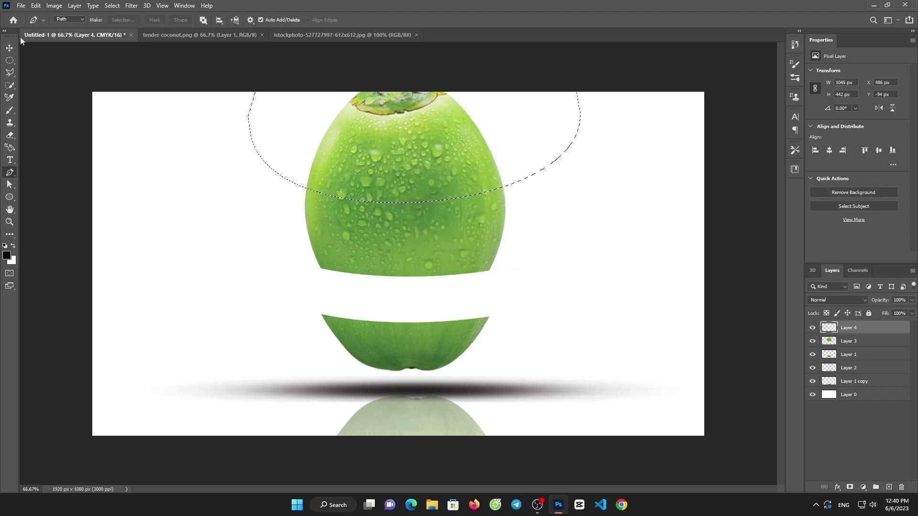
Step: Cut the coconut top from Layer 3, paste it onto Layer 4 and raise it
click(9, 48)
click(371, 140)
click(442, 187)
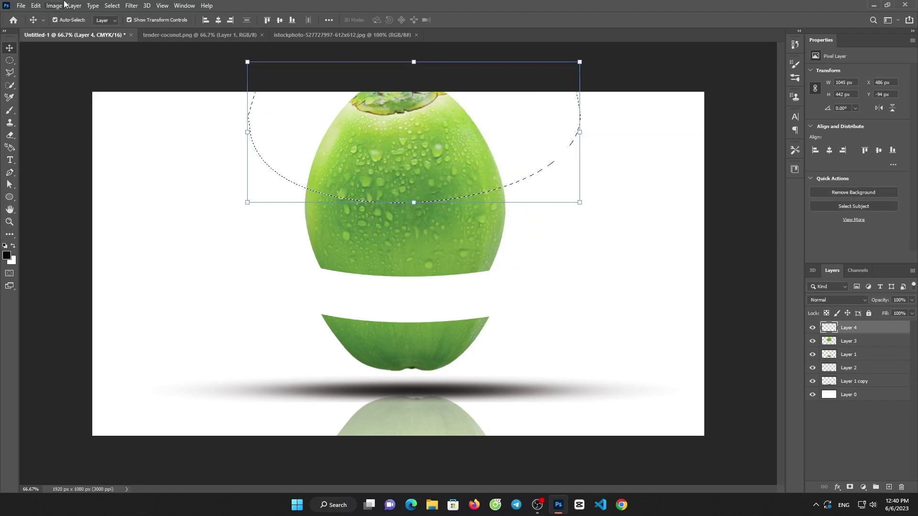
click(36, 5)
click(59, 62)
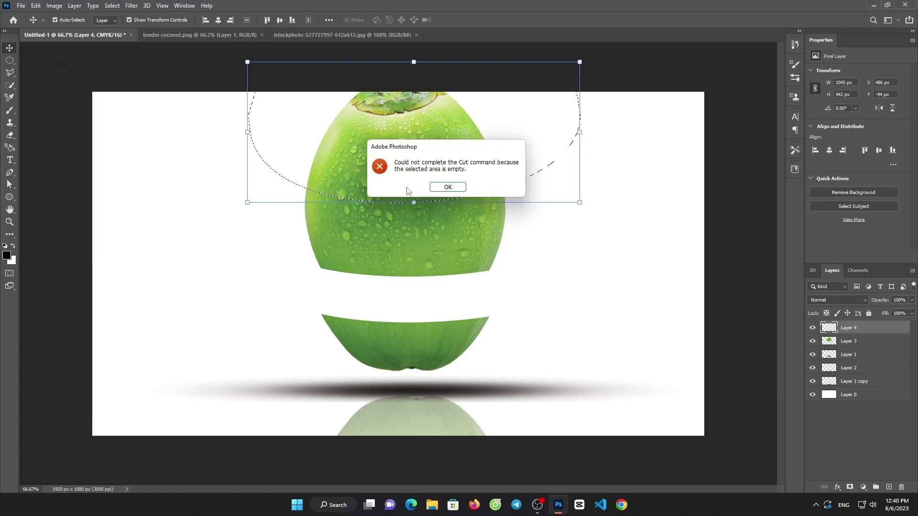
click(441, 187)
click(845, 341)
click(36, 5)
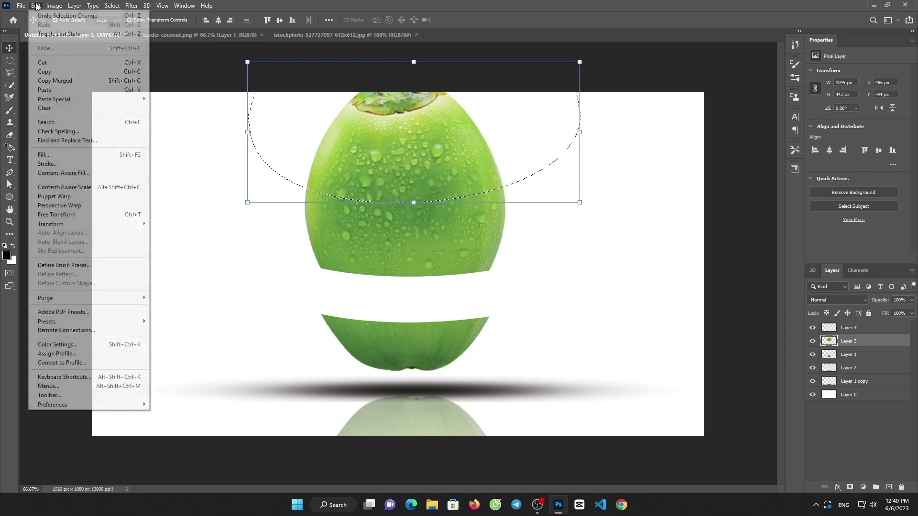
click(59, 62)
click(849, 328)
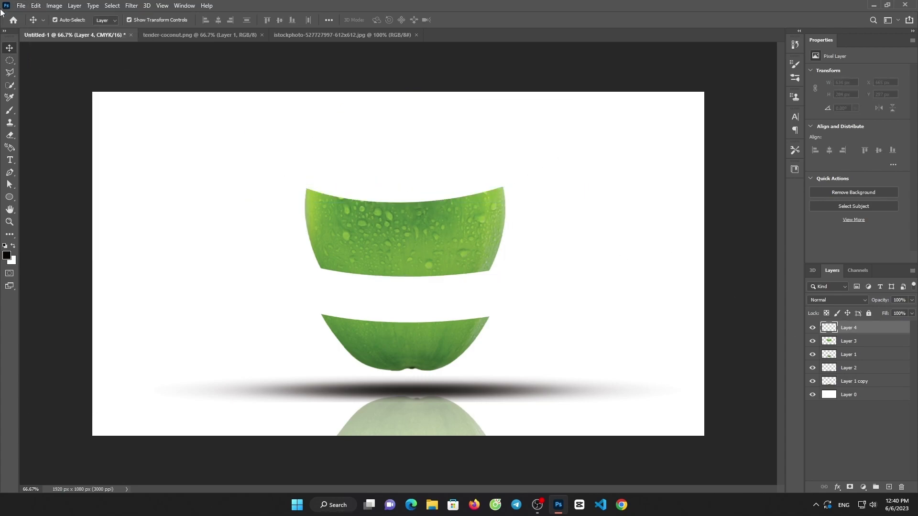
click(36, 5)
click(61, 90)
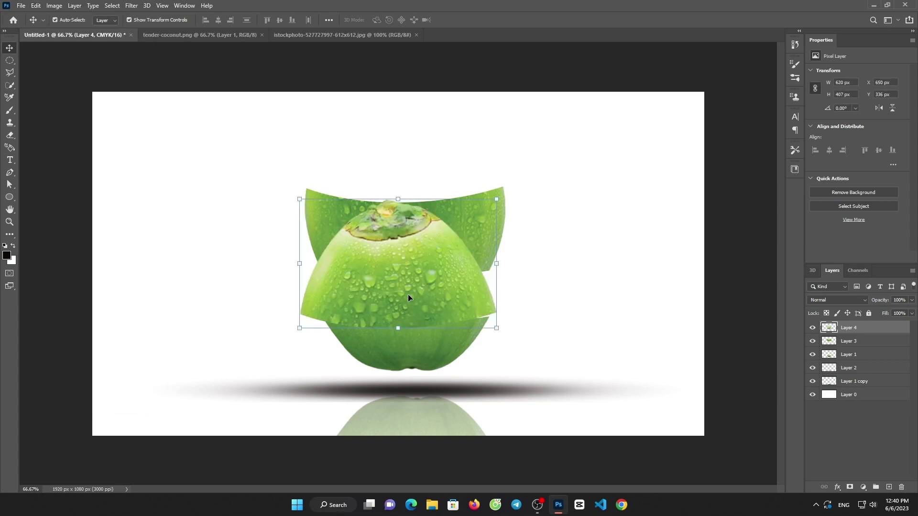
drag(408, 298, 424, 160)
Step: Shrink and lower the middle slice, and narrow and reposition the top cap
drag(421, 234, 421, 250)
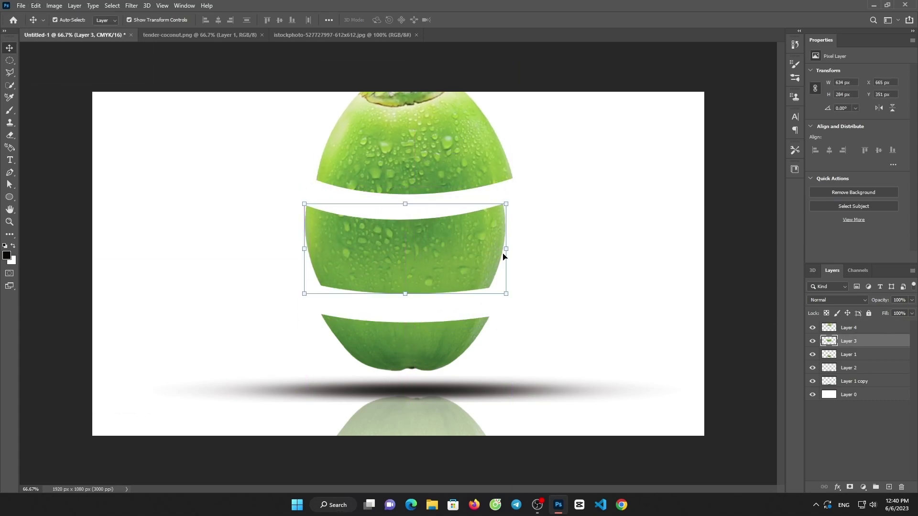
drag(503, 257, 489, 244)
drag(430, 245, 427, 257)
click(473, 19)
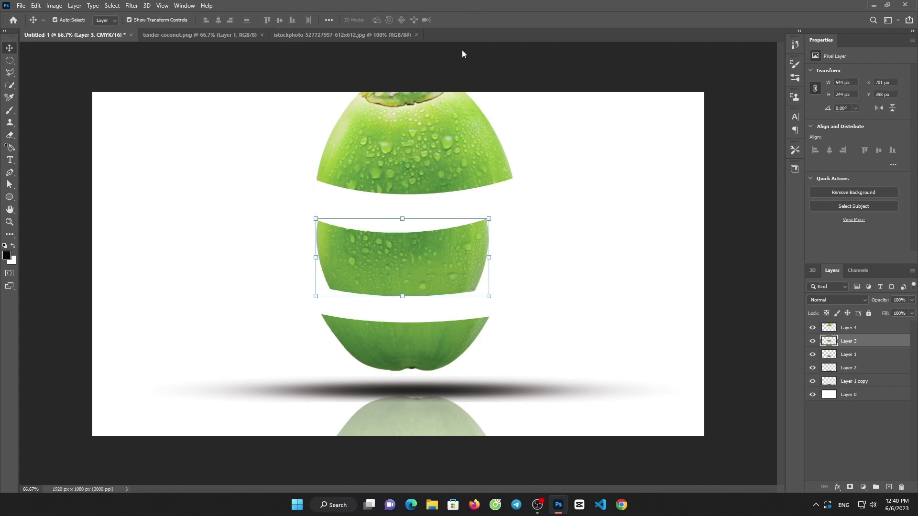
drag(440, 133, 431, 140)
key(ctrl+t)
drag(494, 144, 465, 150)
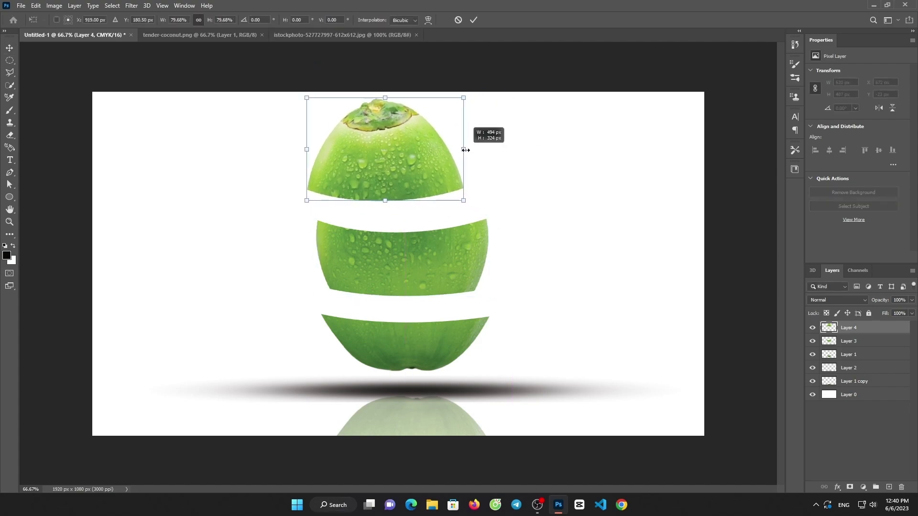
drag(409, 154, 429, 147)
click(473, 19)
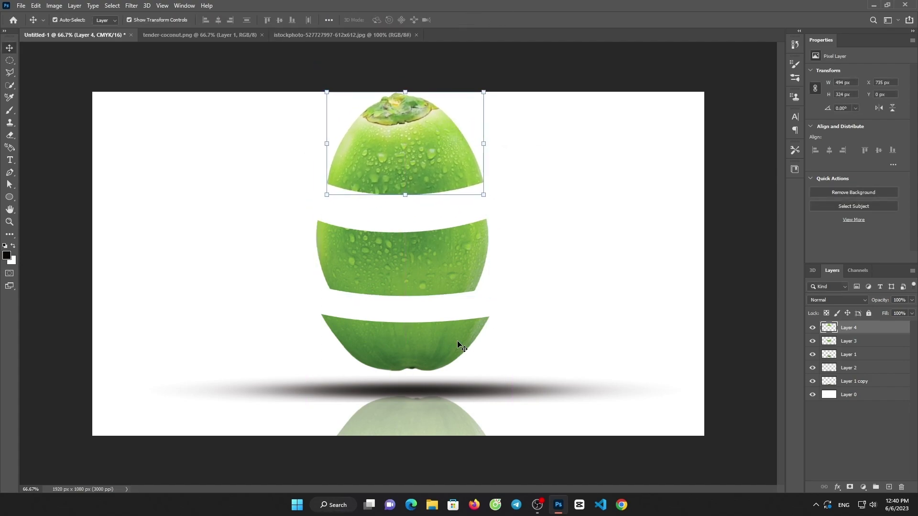
Step: Scale the bottom coconut slice down to about 90%
click(459, 345)
key(ctrl+t)
drag(488, 343, 457, 342)
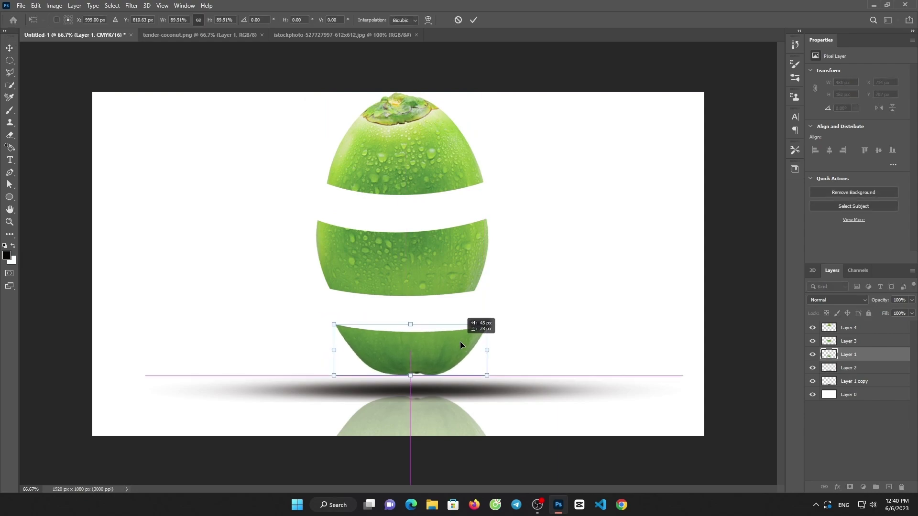
click(474, 20)
click(344, 36)
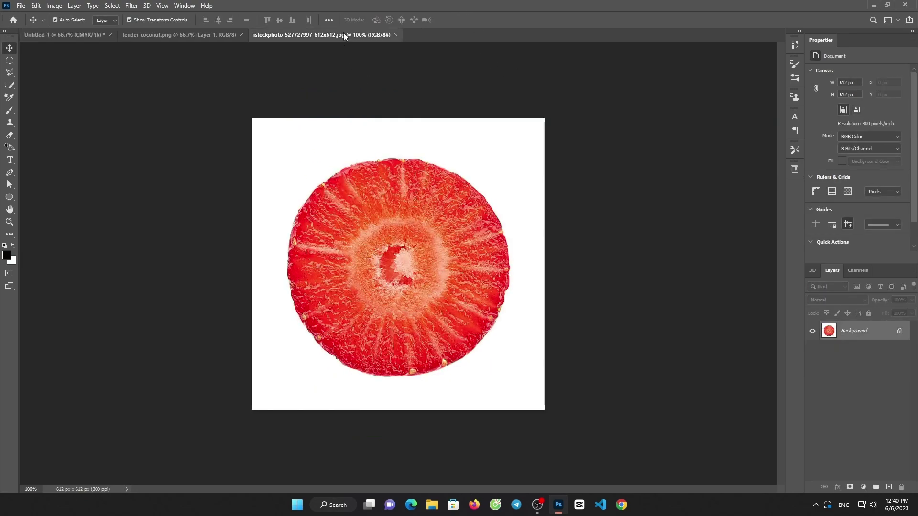
Step: Cut the strawberry slice and paste it onto the coconut in Untitled-1
click(10, 85)
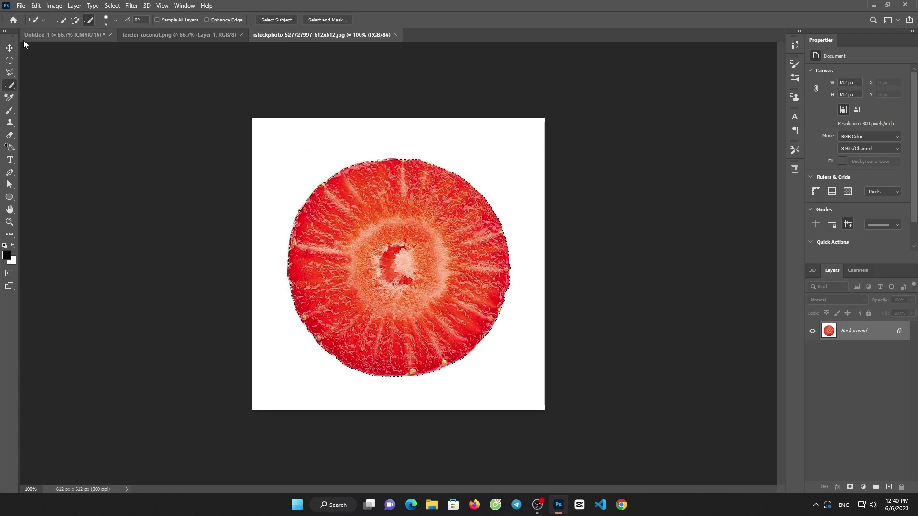
key(v)
key(ctrl+x)
click(43, 35)
key(ctrl+v)
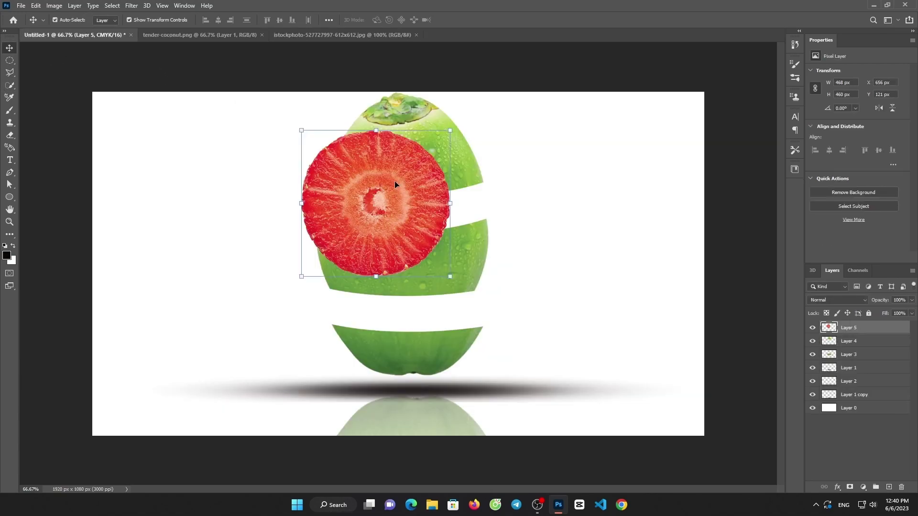
drag(394, 180, 436, 201)
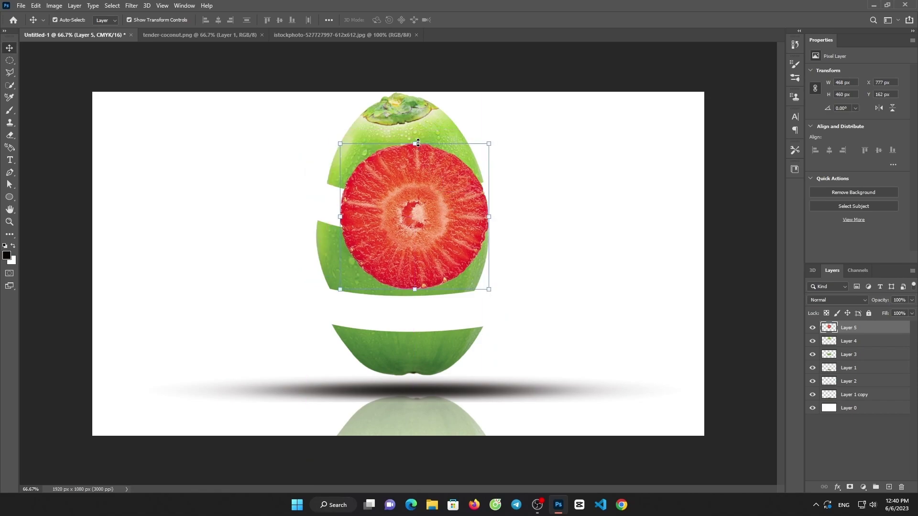
Step: Squash the strawberry flat under the top cap to the cap's width, then duplicate it
mouse_move(418, 142)
mouse_down()
mouse_move(418, 263)
mouse_move(418, 188)
mouse_up()
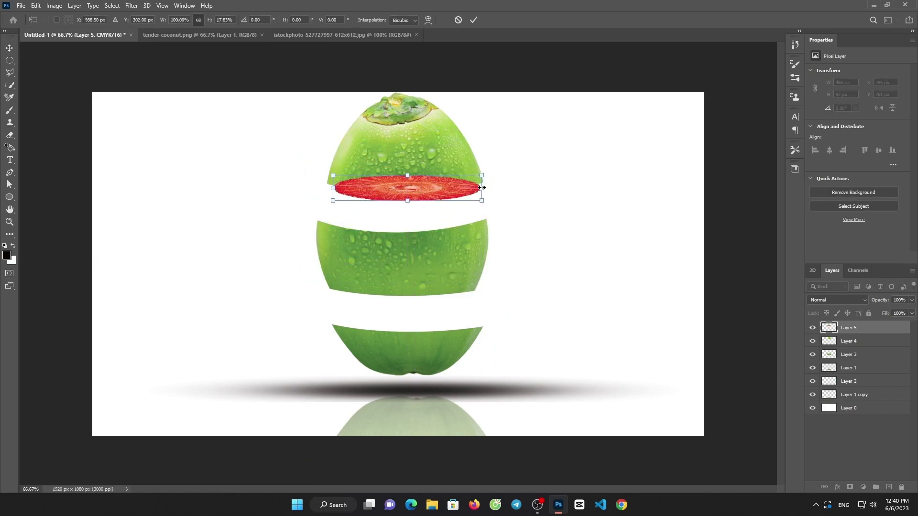
drag(482, 188, 485, 187)
drag(410, 194, 405, 188)
drag(474, 182, 484, 182)
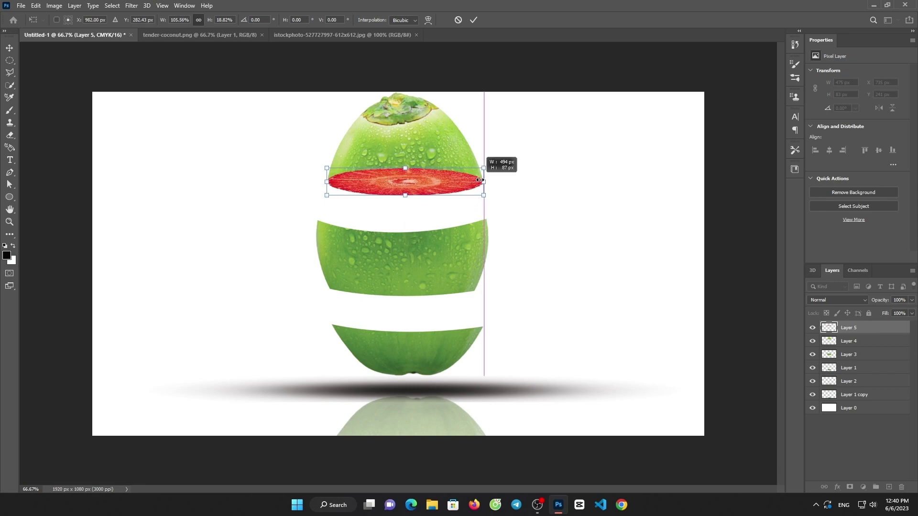
click(473, 20)
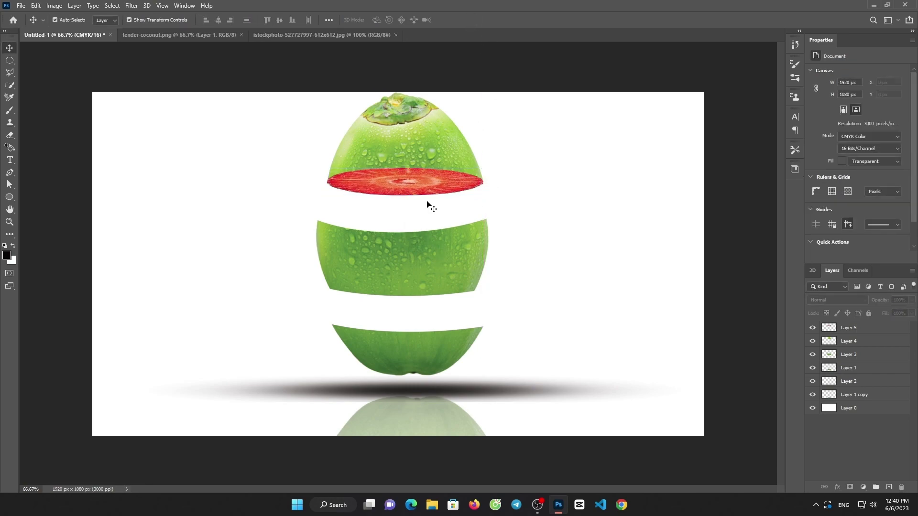
alt+click(427, 181)
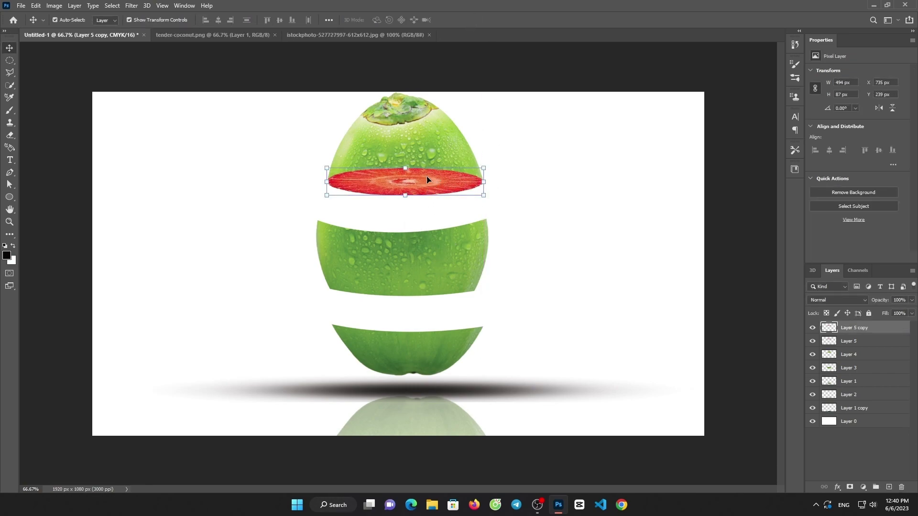
Step: Move the strawberry copy onto the middle band and widen it to fit
drag(426, 180, 424, 287)
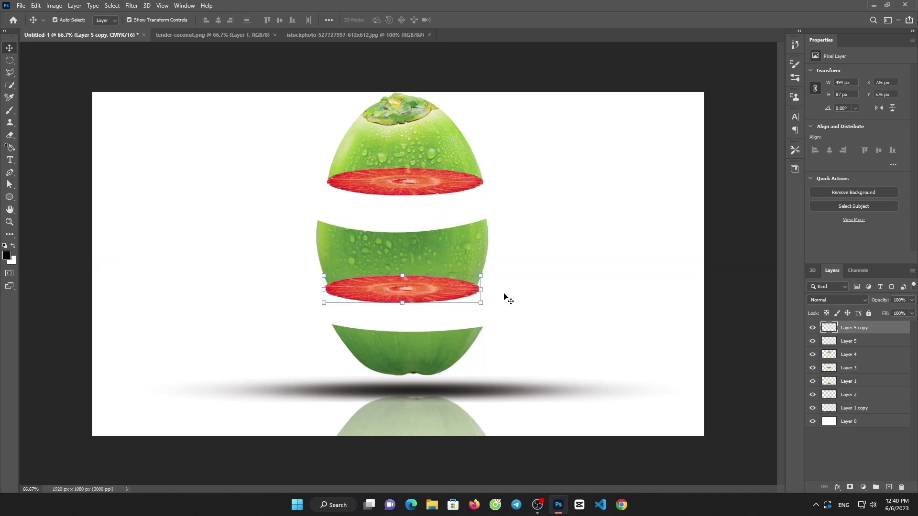
key(super)
key(super)
key(ctrl)
scroll(480, 293, up, 3)
mouse_move(478, 293)
mouse_down()
mouse_move(475, 314)
mouse_move(472, 272)
mouse_move(414, 174)
mouse_up()
drag(471, 164, 492, 164)
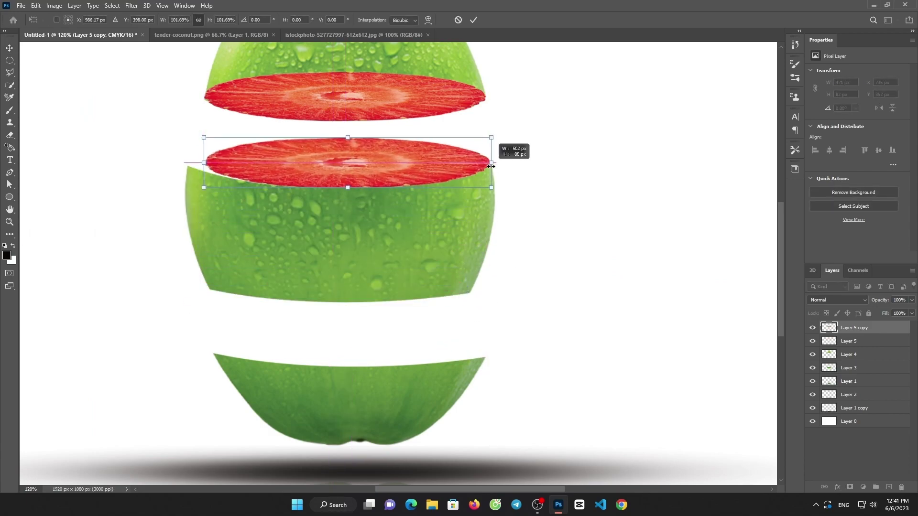
drag(323, 167, 299, 181)
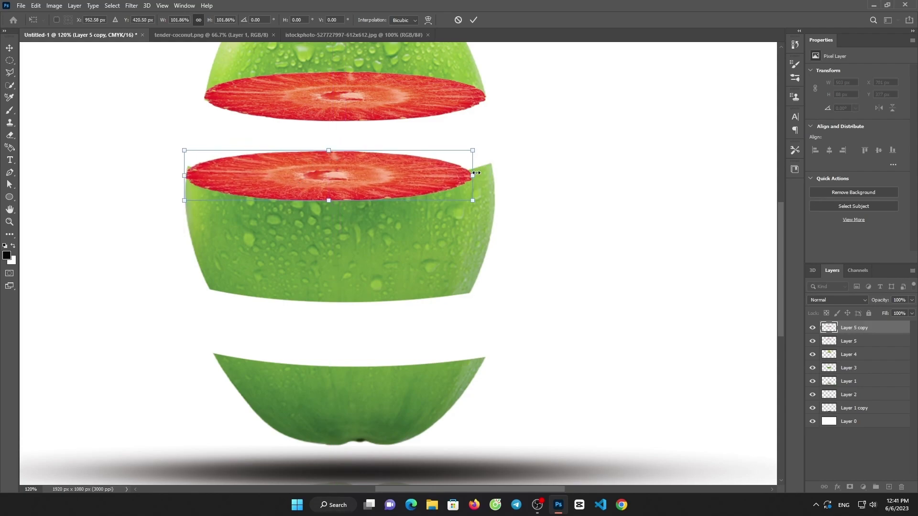
mouse_move(476, 172)
mouse_down()
mouse_move(500, 171)
mouse_move(452, 169)
mouse_up()
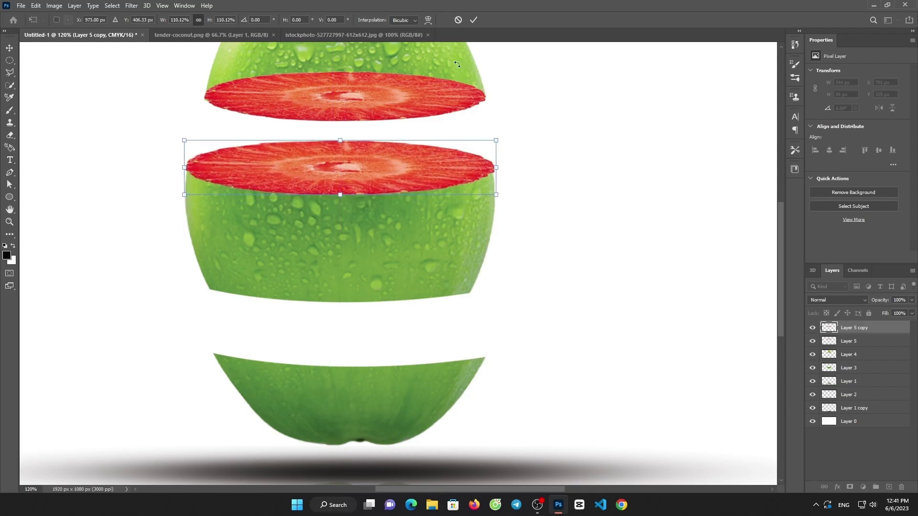
click(476, 20)
key(ctrl+minus)
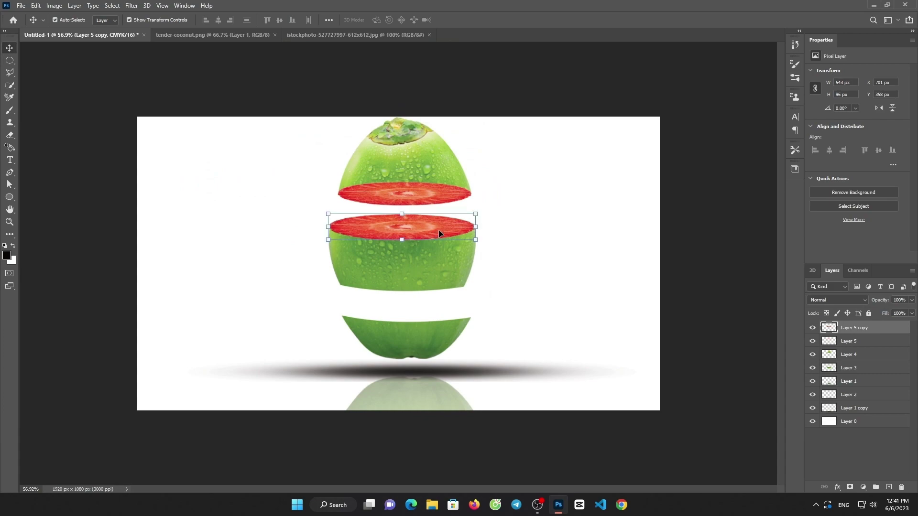
Step: Duplicate the red slice onto the bottom piece and narrow it to fit
key(ctrl+j)
mouse_move(423, 223)
mouse_down()
mouse_move(427, 310)
mouse_move(475, 315)
mouse_up()
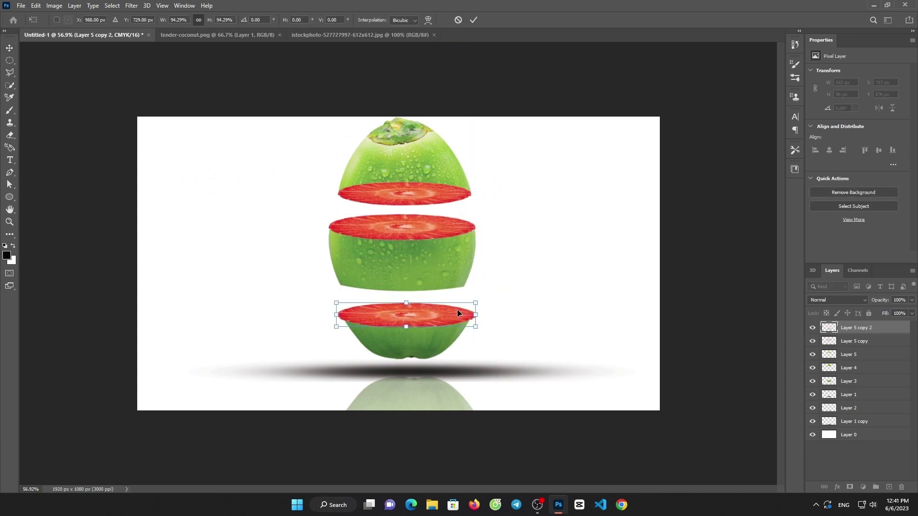
key(super)
key(super)
scroll(406, 311, up, 5)
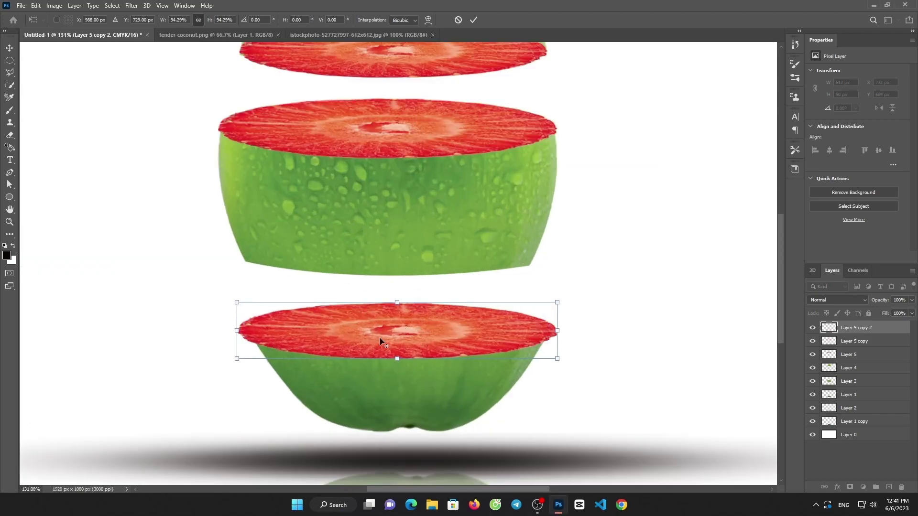
drag(196, 334, 209, 334)
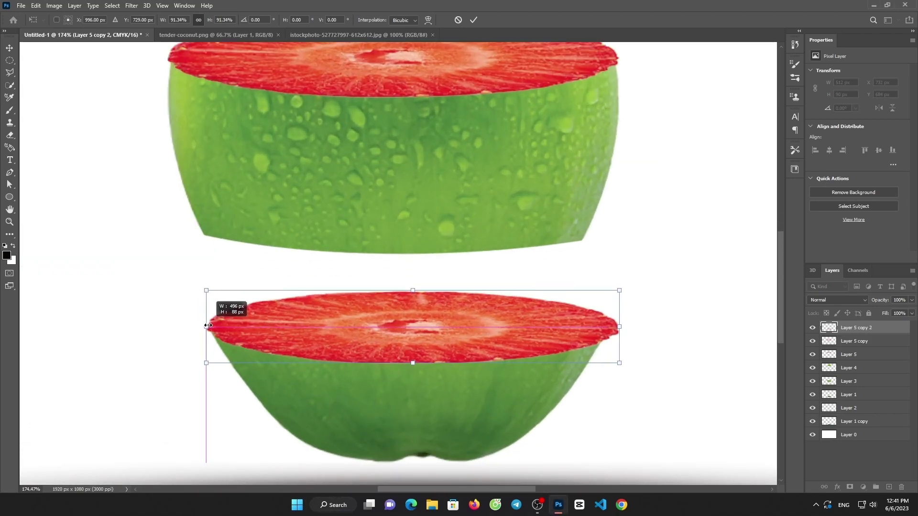
drag(619, 327, 608, 329)
drag(529, 331, 529, 331)
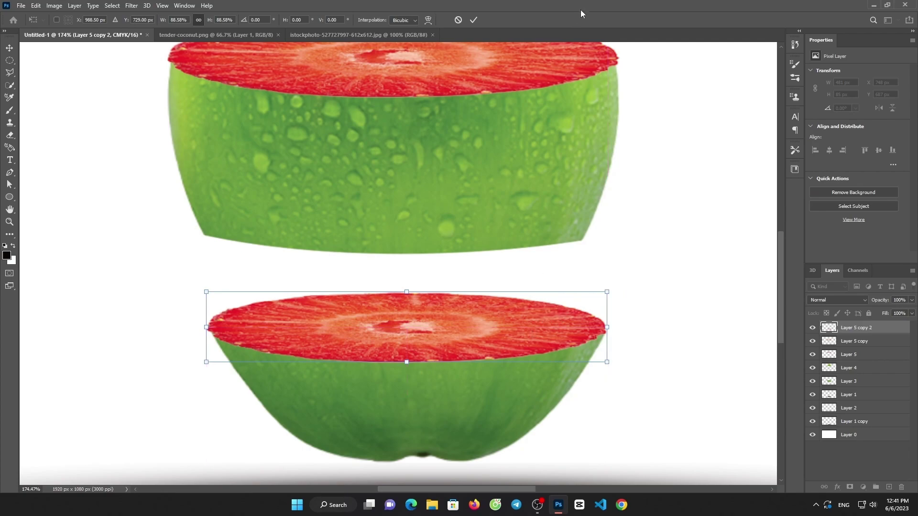
click(474, 20)
key(ctrl+0)
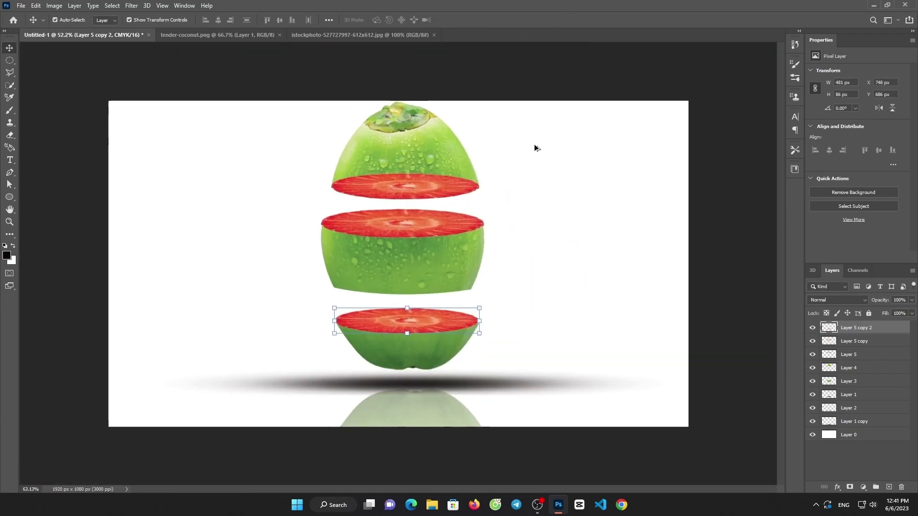
Step: Open the pngwing water splash image and bring it into Untitled-1 as a new layer
click(21, 5)
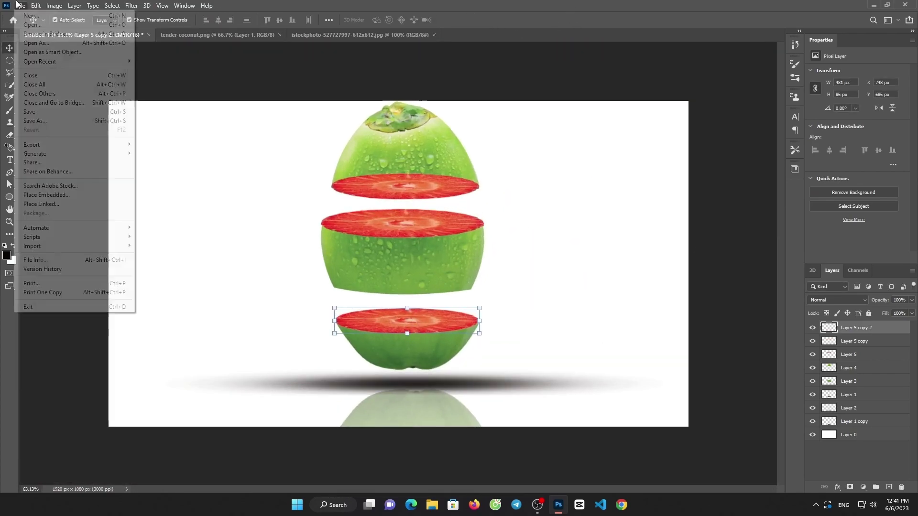
click(28, 27)
scroll(411, 115, down, 10)
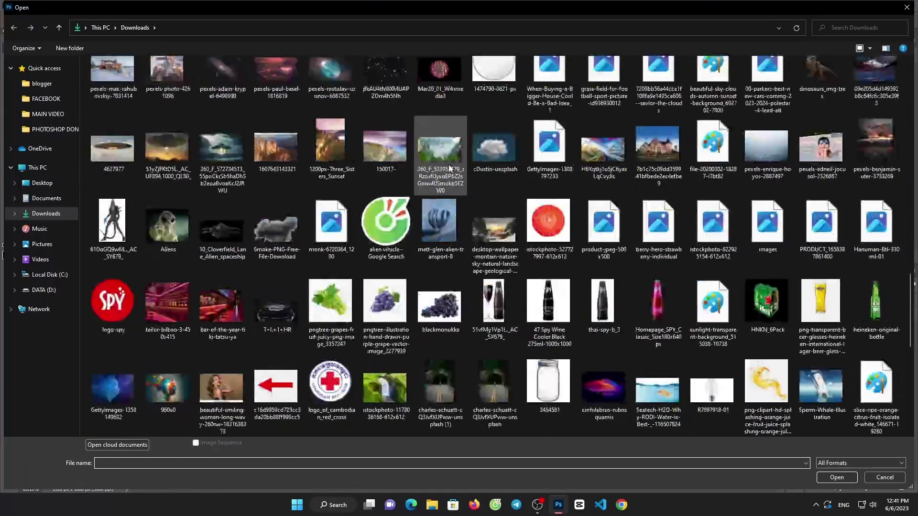
scroll(455, 134, down, 10)
scroll(493, 144, down, 5)
double_click(506, 178)
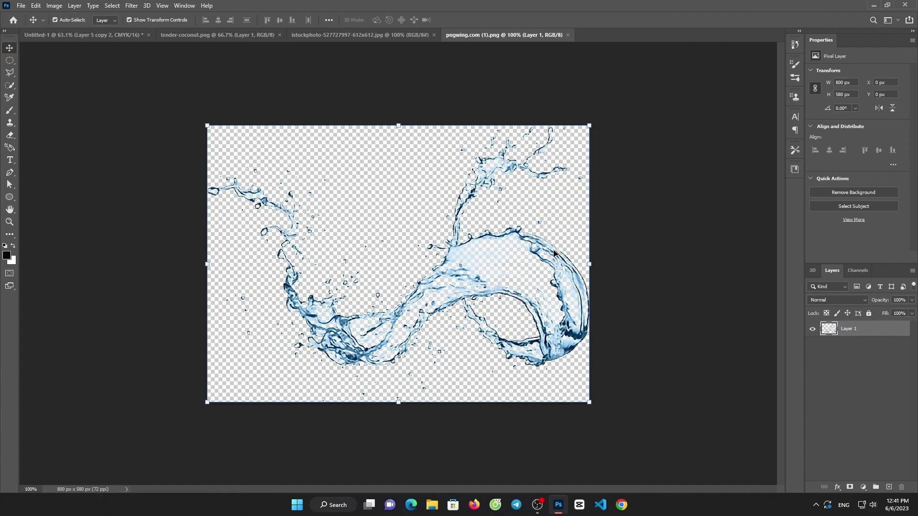
drag(554, 252, 468, 196)
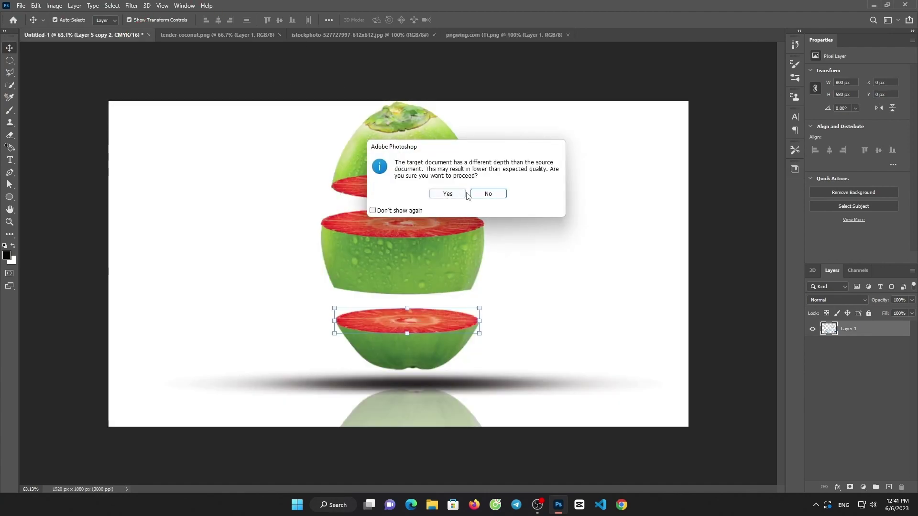
click(448, 193)
Step: Scale the splash to about 65% and erase it where it crosses the bottom cut face
key(ctrl+t)
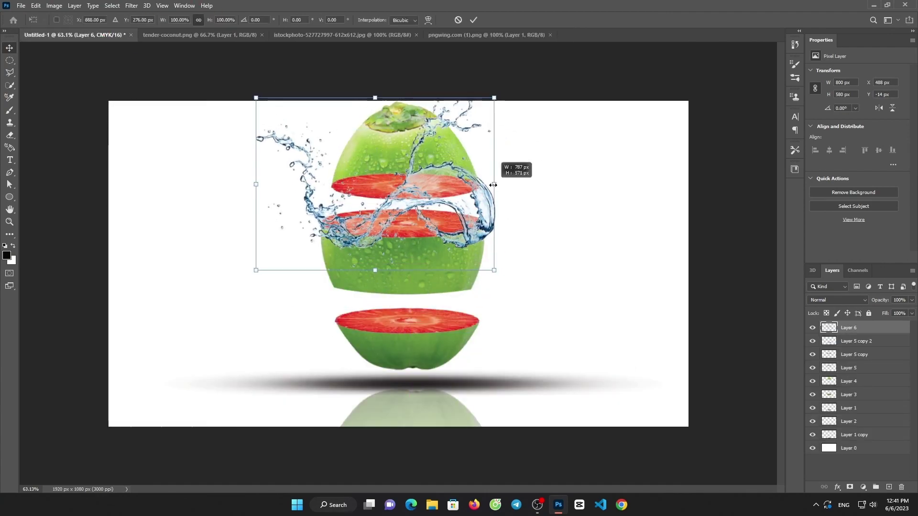
mouse_move(487, 193)
mouse_down()
mouse_move(413, 185)
mouse_move(440, 294)
mouse_move(431, 344)
mouse_move(421, 302)
mouse_up()
scroll(422, 301, up, 5)
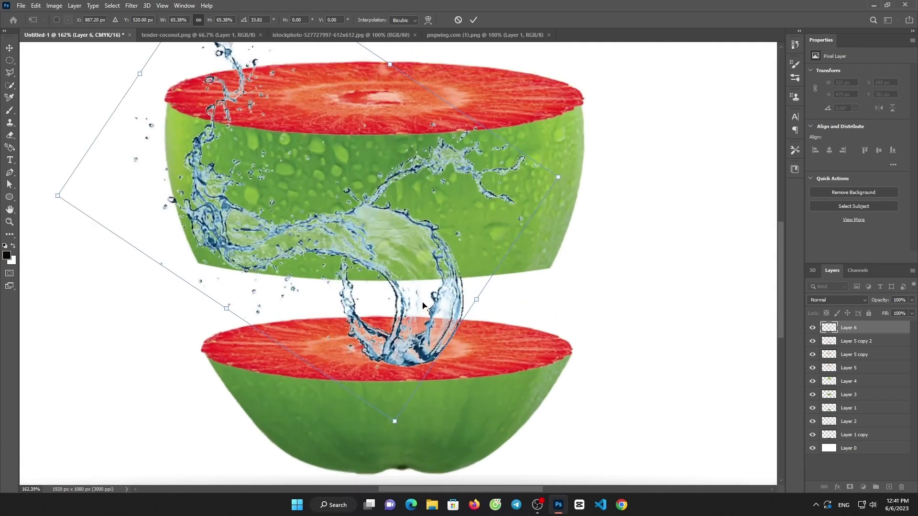
click(10, 135)
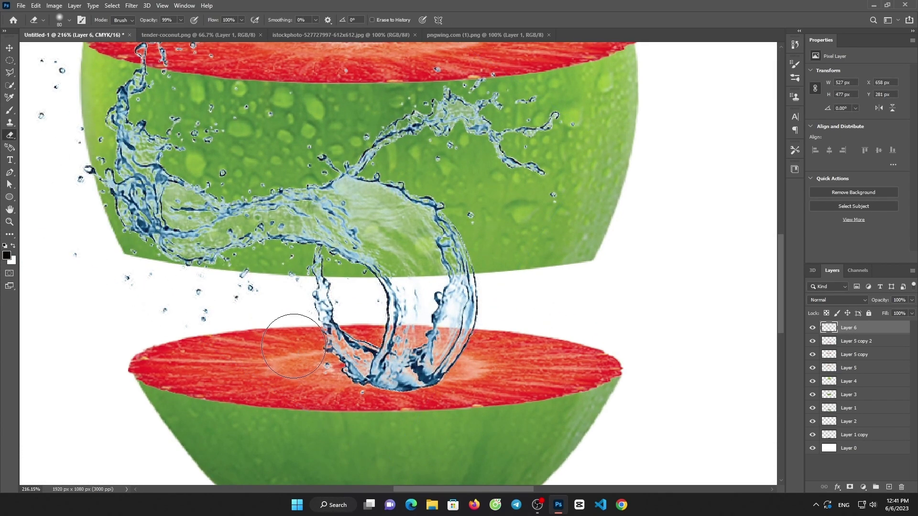
drag(335, 344, 370, 395)
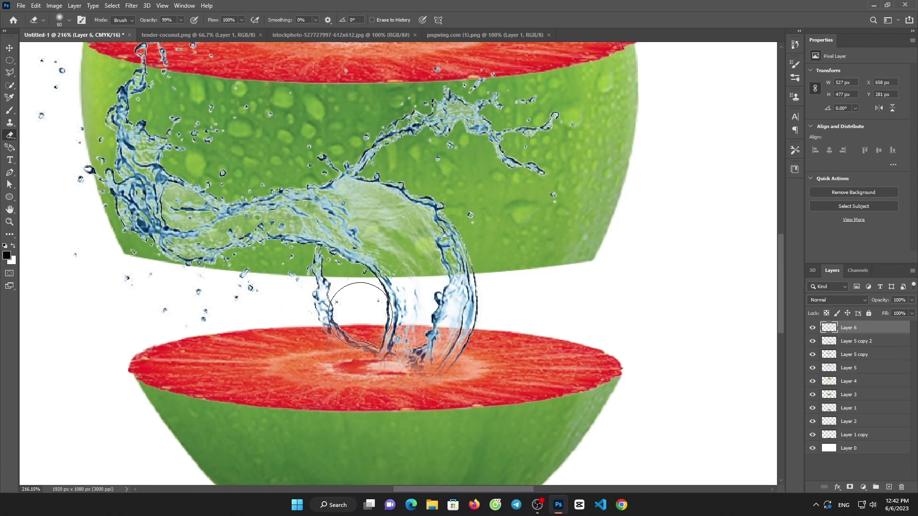
scroll(107, 154, down, 5)
click(6, 48)
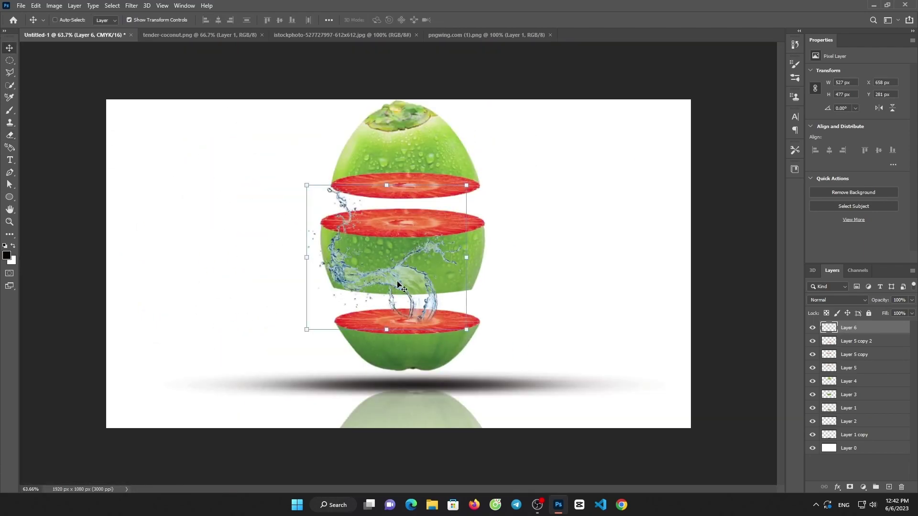
Step: Duplicate the splash upward and rotate the copy about -69° around the top piece
drag(398, 284, 373, 139)
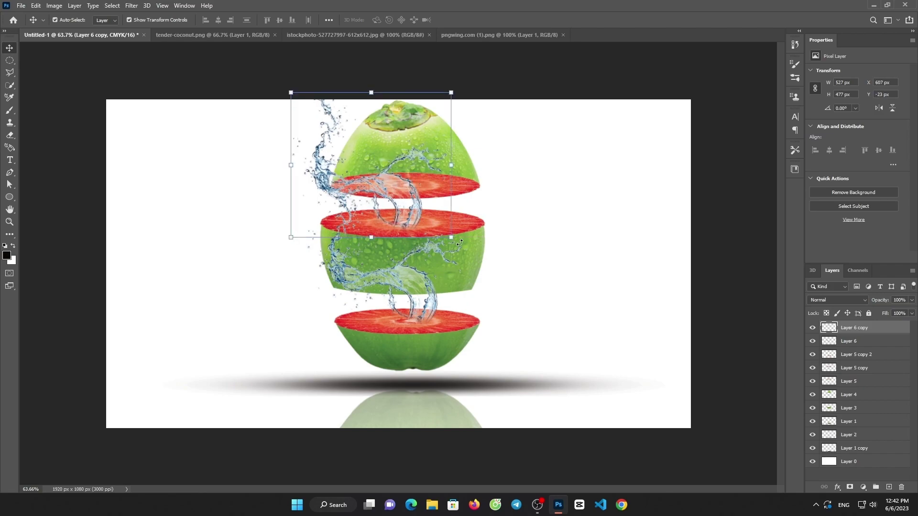
drag(459, 242, 456, 137)
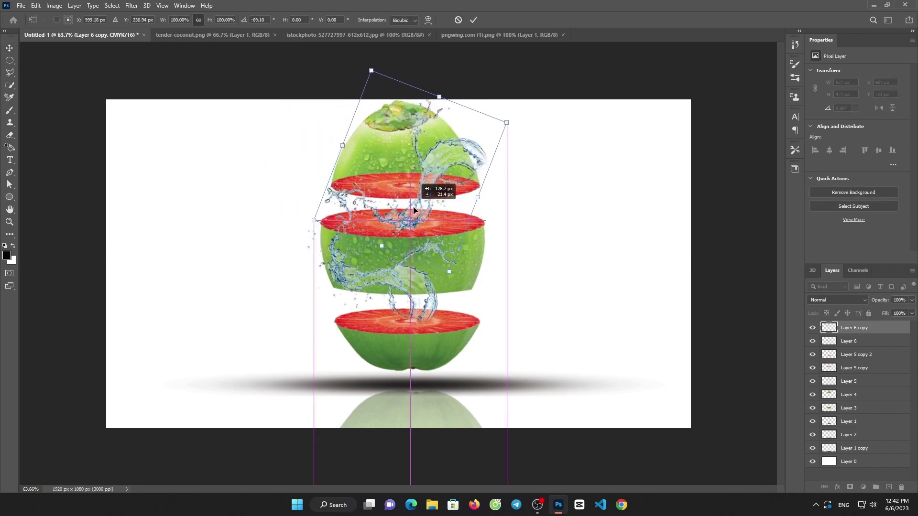
click(475, 20)
scroll(382, 239, up, 5)
scroll(382, 239, up, 2)
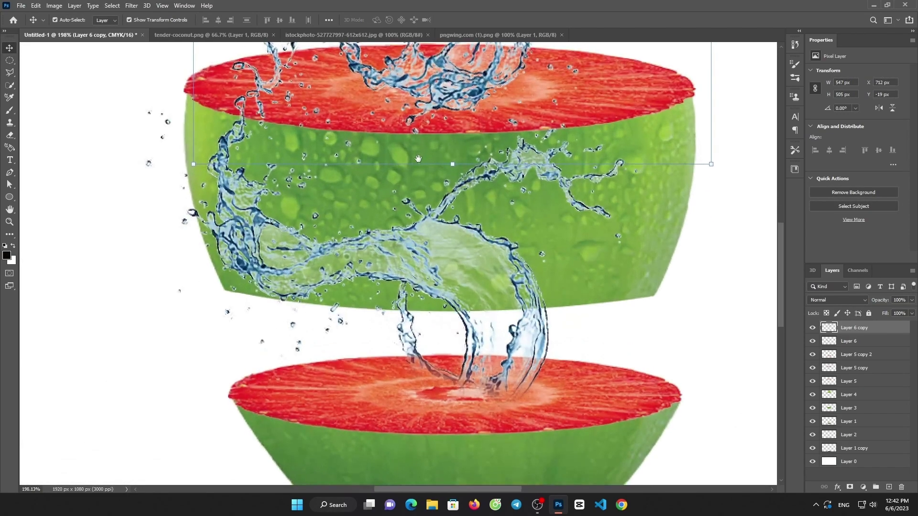
scroll(382, 239, up, 1)
Step: Erase the splash copy where it overlaps the upper cut faces
click(10, 135)
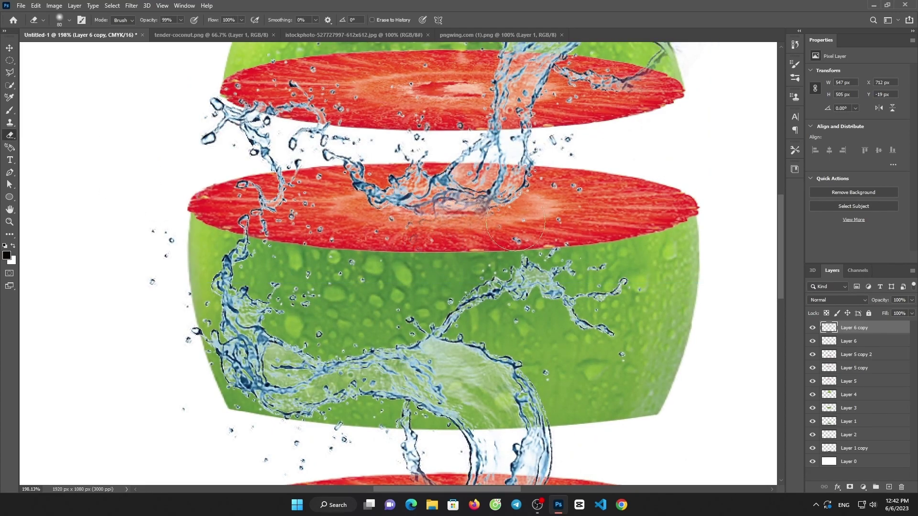
scroll(362, 242, down, 5)
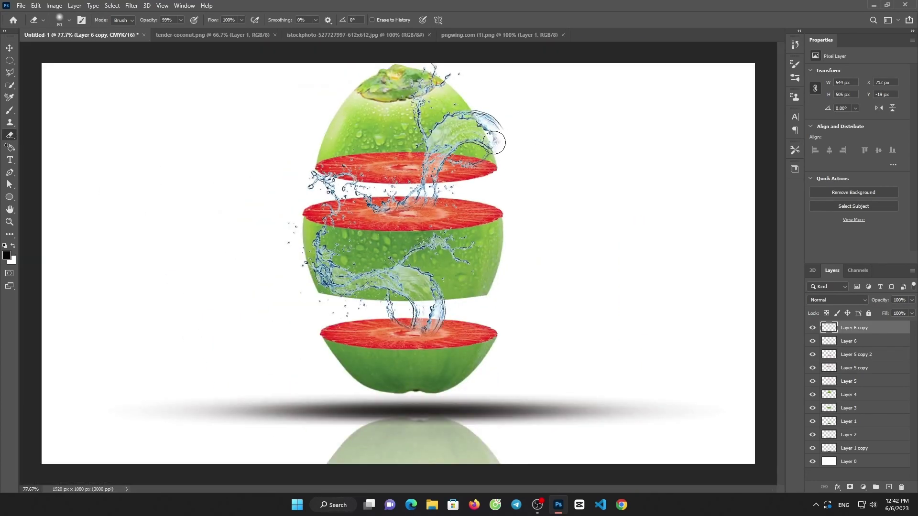
key(super)
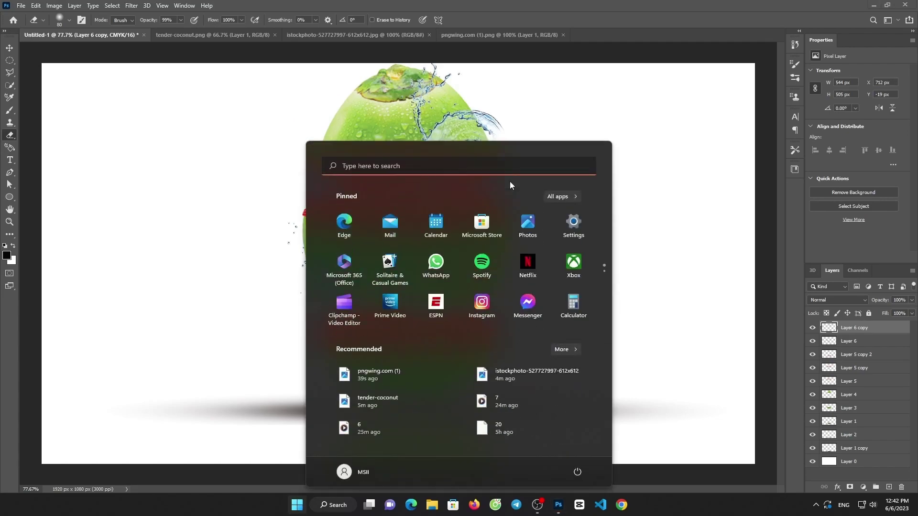
key(super)
scroll(389, 285, down, 3)
scroll(389, 285, up, 1)
Step: Drag another splash from the pngwing document into the composition
click(8, 48)
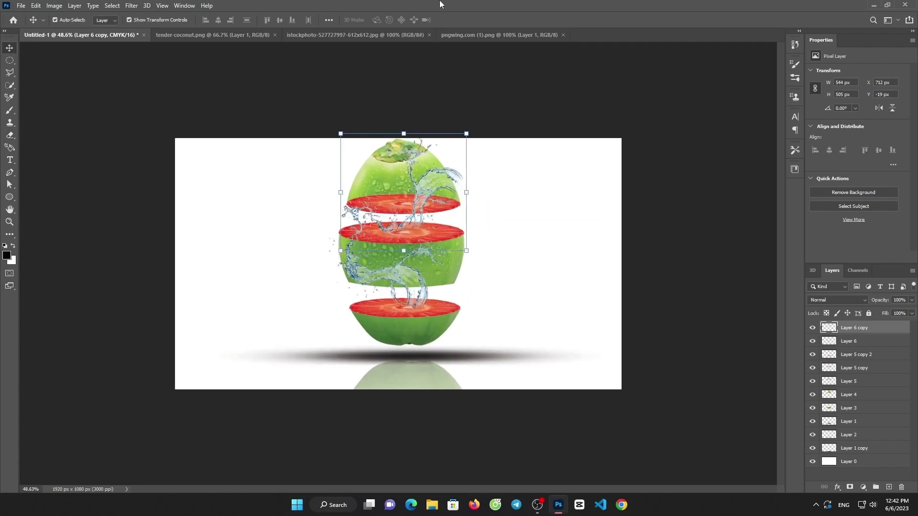
click(499, 34)
mouse_move(342, 188)
mouse_down()
mouse_move(31, 35)
mouse_move(352, 261)
mouse_up()
Step: Add the third splash as Layer 7 and rotate it about 136°
click(488, 193)
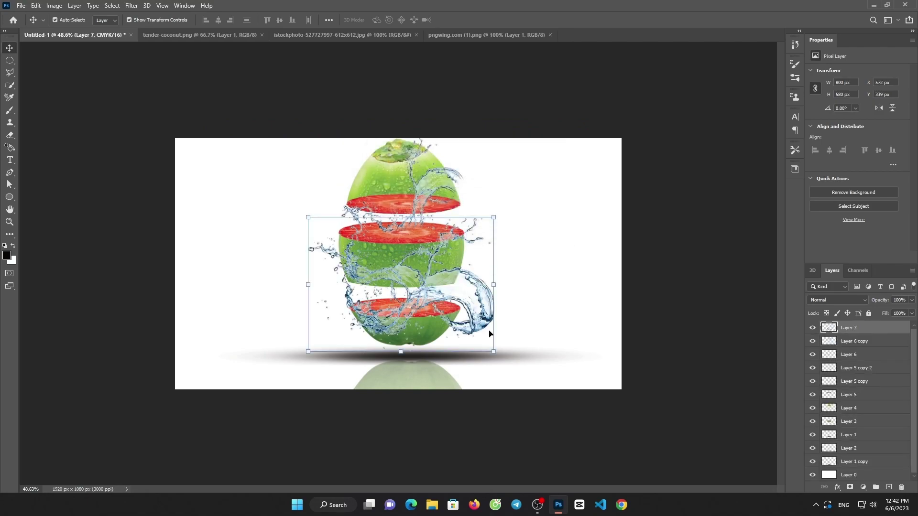
drag(499, 360, 330, 290)
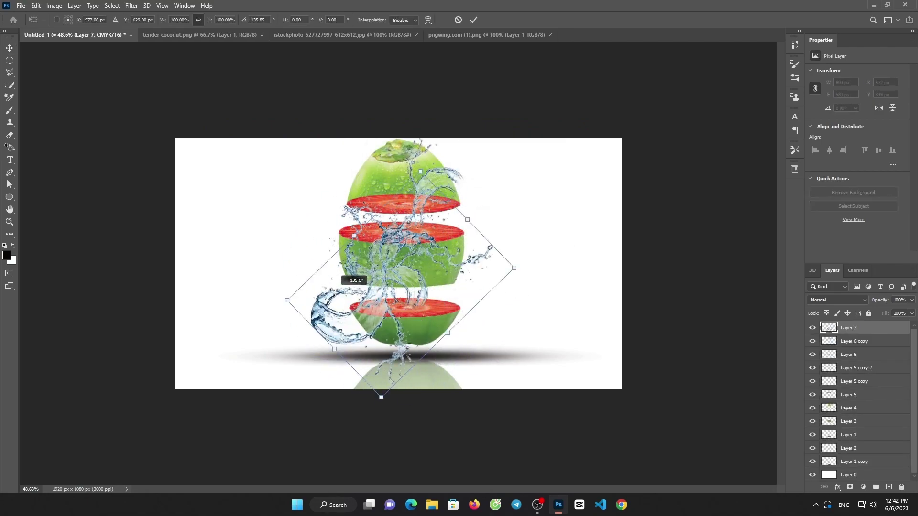
drag(383, 304, 492, 250)
scroll(398, 270, up, 4)
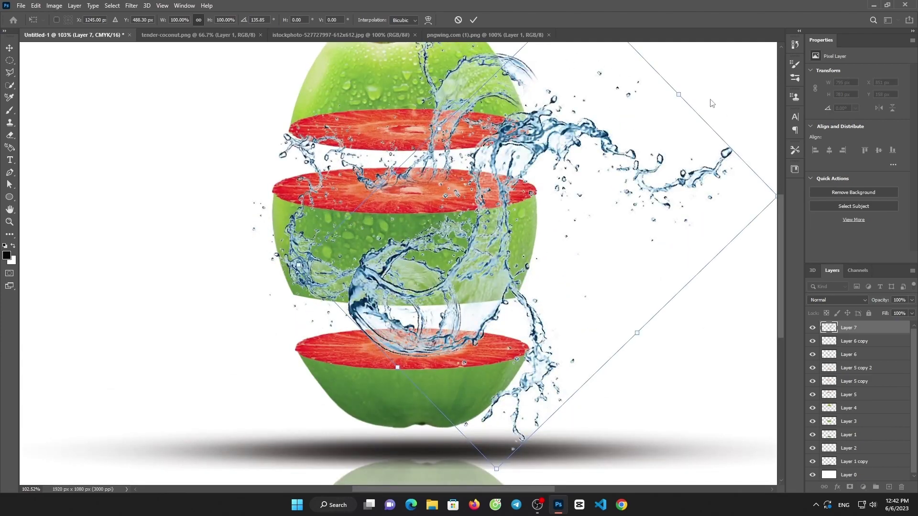
Step: Shrink the splash to about 49% on the bottom slice and erase across its cut face
drag(681, 97, 531, 224)
drag(475, 282, 402, 288)
click(12, 135)
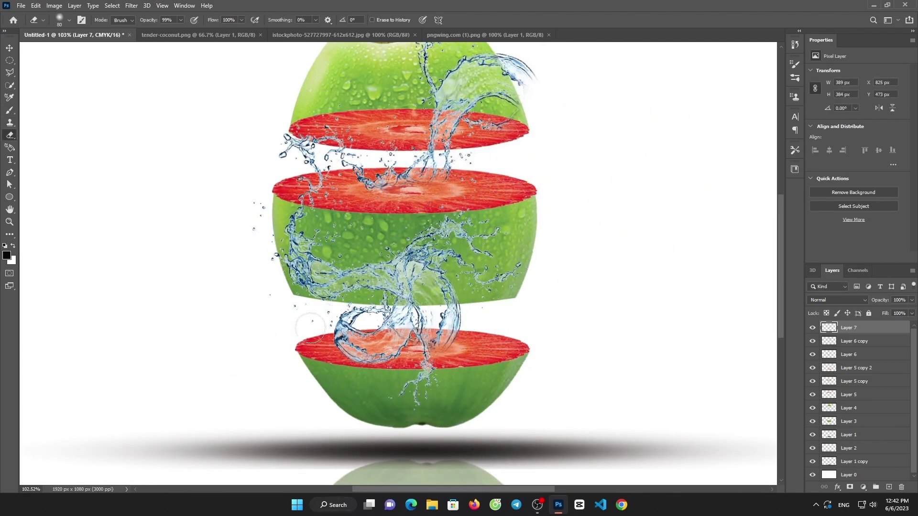
mouse_move(310, 335)
mouse_down()
mouse_move(364, 356)
mouse_move(347, 322)
mouse_up()
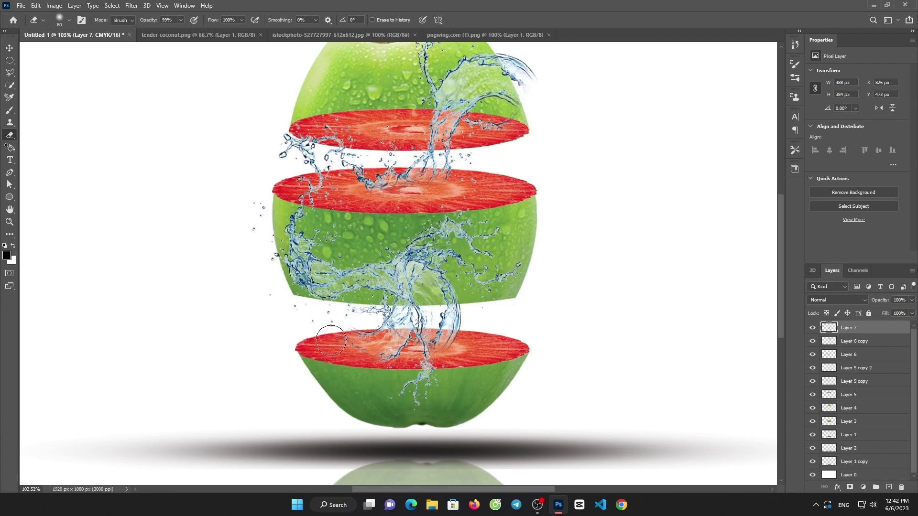